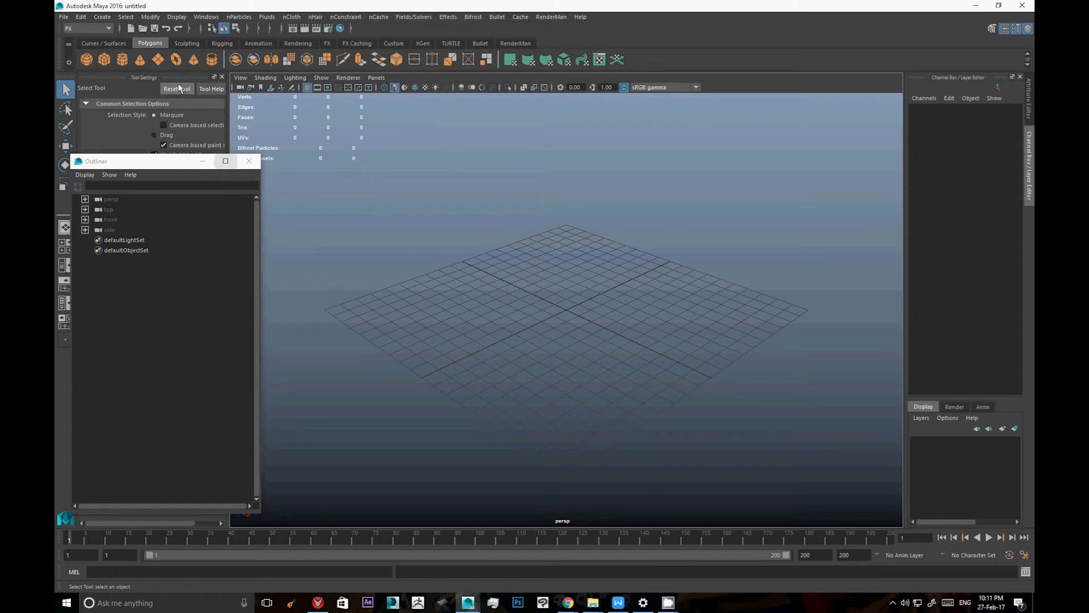
# Create a polygon plane with width 60, height 100, 25 width subdivisions and 45 height subdivisions.
pyautogui.click(158, 62)
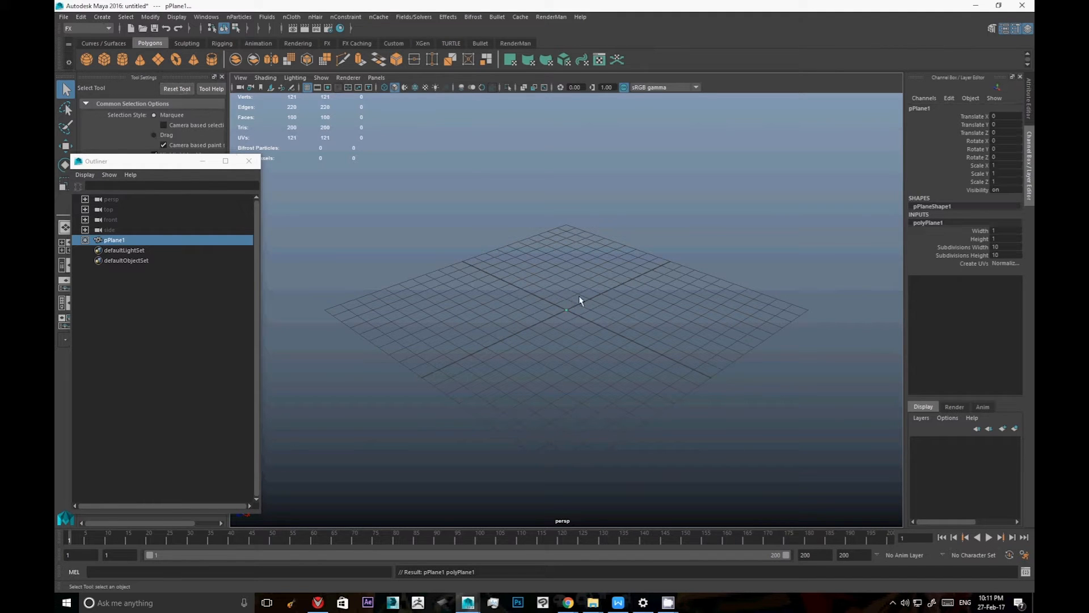
pyautogui.click(1005, 231)
pyautogui.write('60')
pyautogui.press('Tab')
pyautogui.press('Tab')
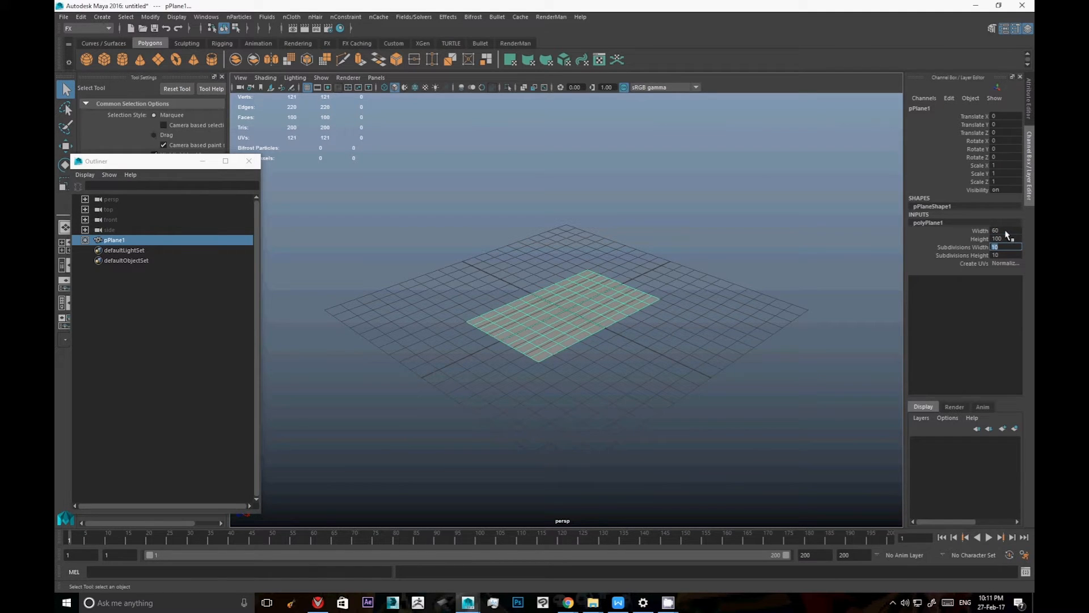
pyautogui.press('Tab')
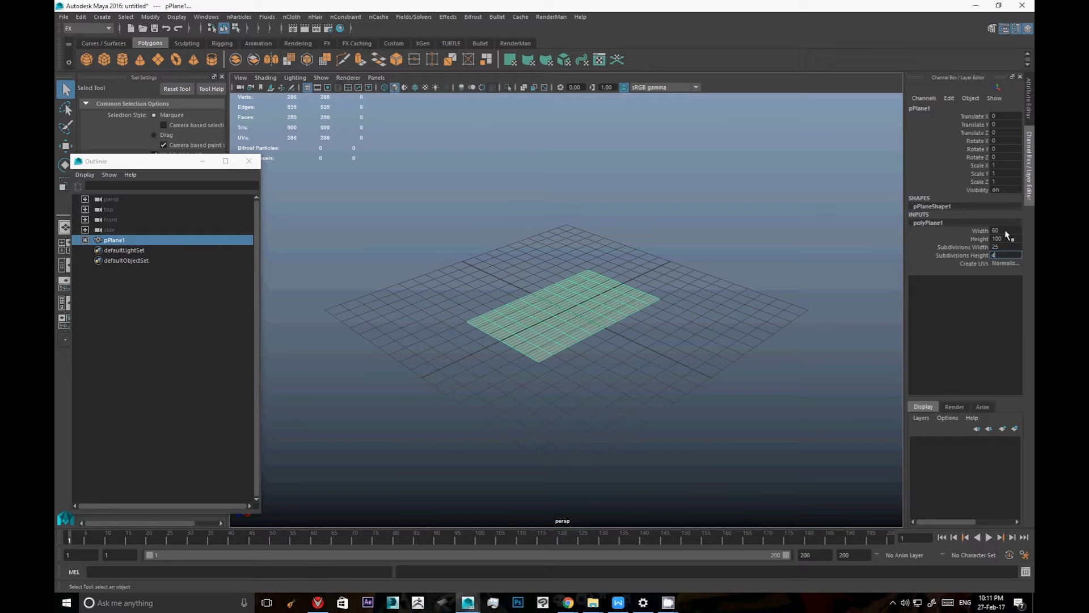
pyautogui.press('Return')
# Stand the plane upright by setting its Z rotation to 90 and its X rotation to 90.
pyautogui.keyDown('alt'); pyautogui.moveTo(585, 408); pyautogui.dragTo(707, 418); pyautogui.keyUp('alt')
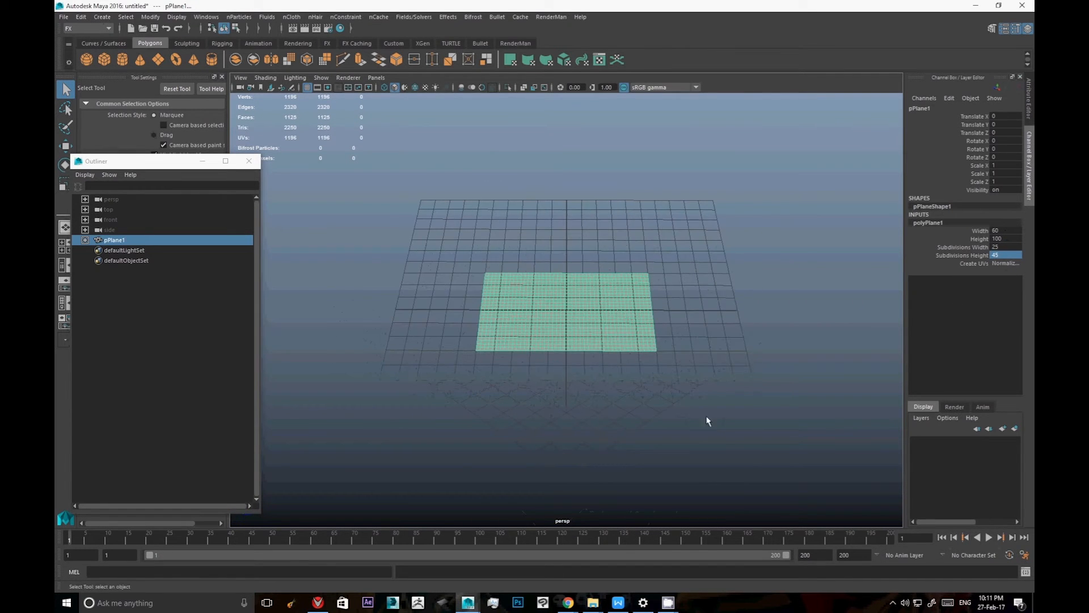
pyautogui.press('e')
pyautogui.keyDown('alt'); pyautogui.moveTo(602, 381); pyautogui.dragTo(618, 377); pyautogui.keyUp('alt')
pyautogui.moveTo(568, 312); pyautogui.dragTo(570, 352)
pyautogui.moveTo(561, 393); pyautogui.dragTo(568, 437)
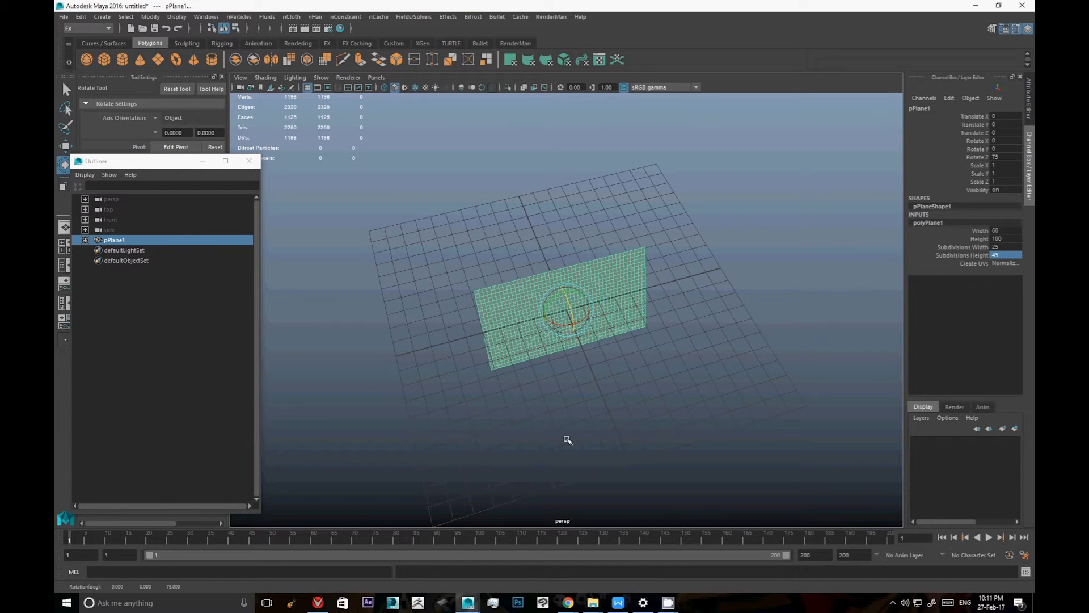
pyautogui.doubleClick(1001, 161)
pyautogui.write('90')
pyautogui.press('Return')
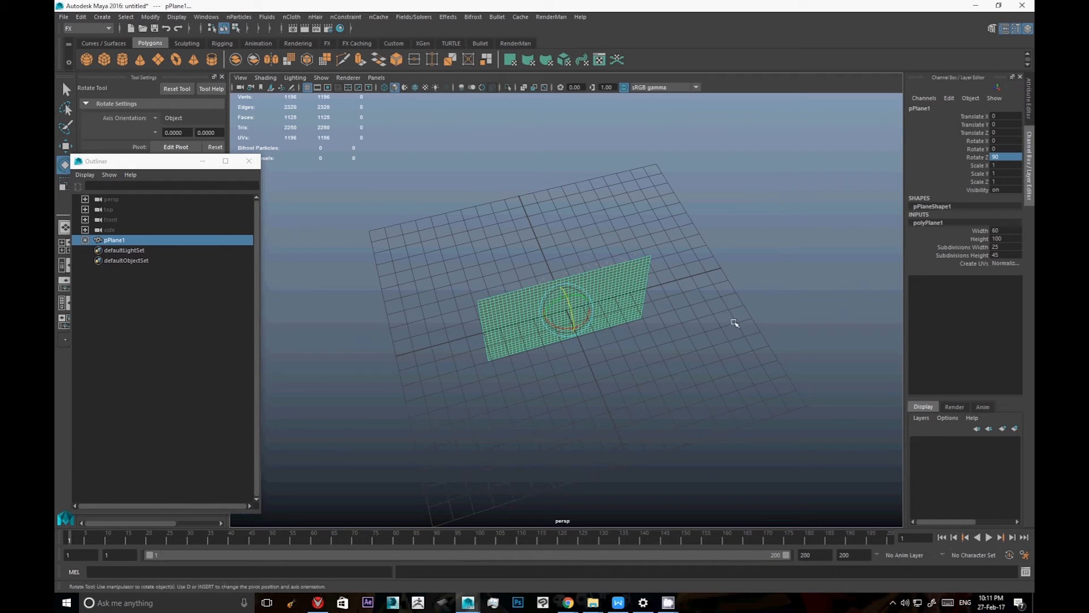
pyautogui.keyDown('alt'); pyautogui.moveTo(730, 318); pyautogui.dragTo(773, 285); pyautogui.keyUp('alt')
pyautogui.doubleClick(1009, 141)
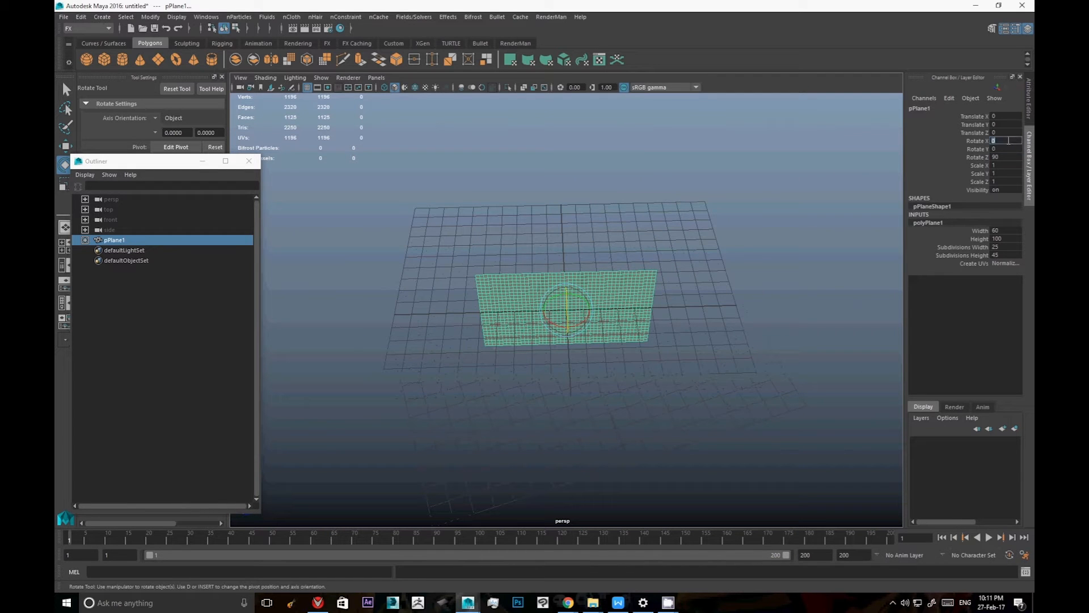
pyautogui.write('90')
pyautogui.press('Return')
# Raise the upright plane above the grid to a Y position of about 72.3.
pyautogui.keyDown('alt'); pyautogui.moveTo(654, 419); pyautogui.dragTo(552, 397); pyautogui.keyUp('alt')
pyautogui.press('w')
pyautogui.moveTo(565, 205); pyautogui.dragTo(567, 158)
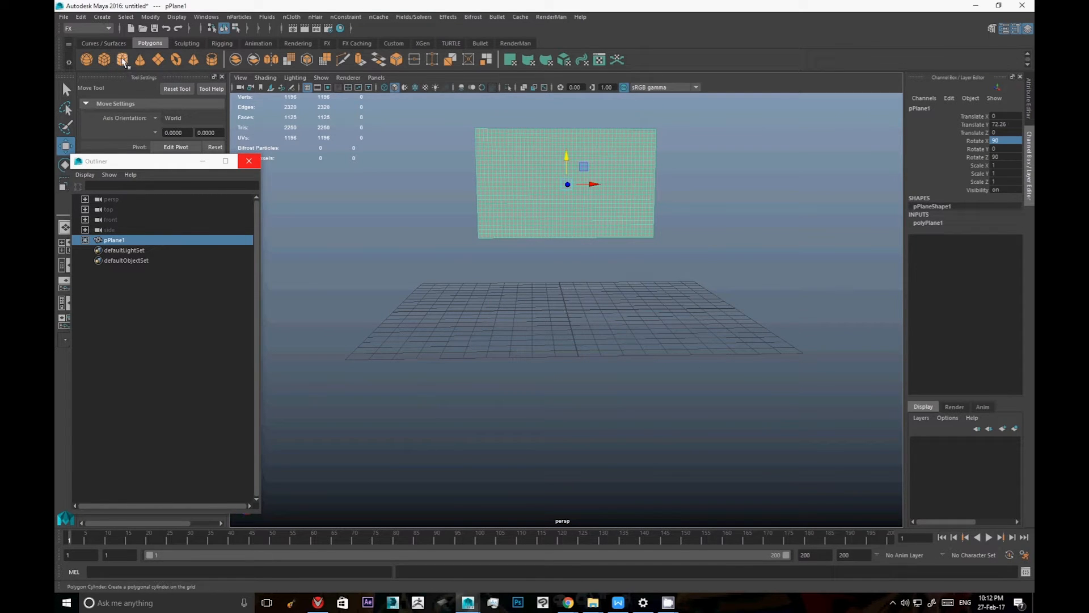
# Create a polygon cylinder for the pole and set its height to 150.
pyautogui.click(122, 60)
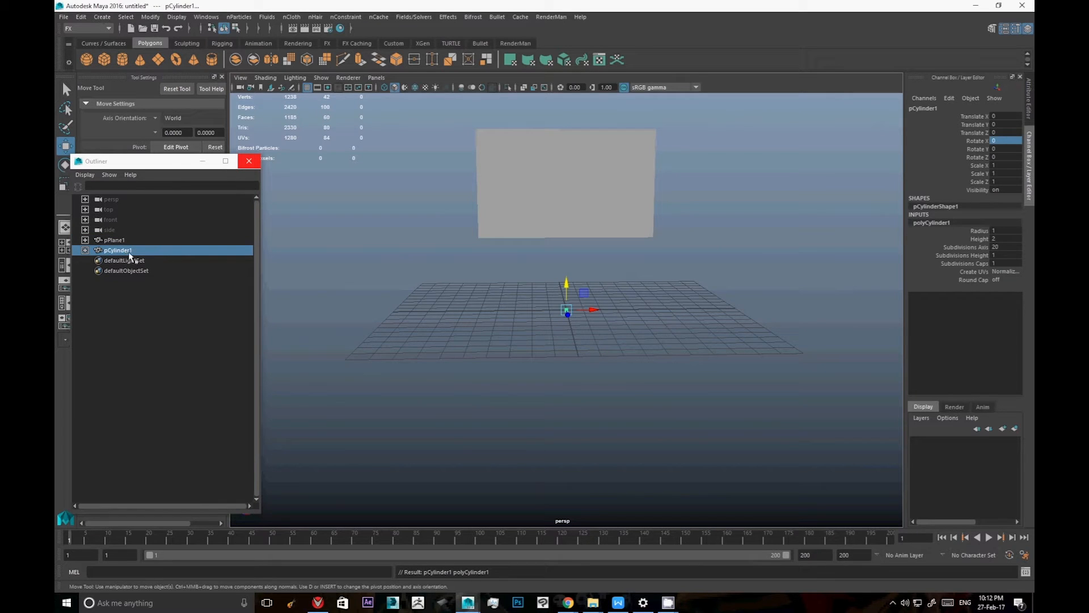
pyautogui.doubleClick(1001, 239)
pyautogui.write('150')
pyautogui.press('Return')
pyautogui.keyDown('alt'); pyautogui.moveTo(583, 332); pyautogui.dragTo(580, 314); pyautogui.keyUp('alt')
pyautogui.scroll(5, 580, 313)
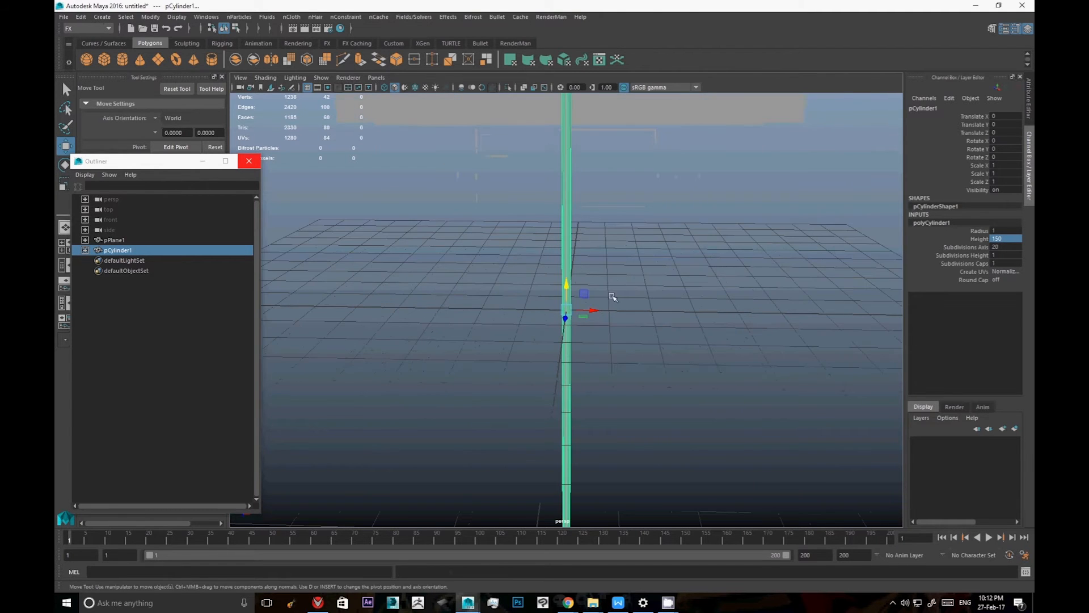
# Set the cylinder's height subdivisions to 100 and its axis subdivisions to 12.
pyautogui.click(1004, 256)
pyautogui.write('100')
pyautogui.press('Return')
pyautogui.keyDown('alt'); pyautogui.moveTo(627, 401); pyautogui.dragTo(749, 406); pyautogui.keyUp('alt')
pyautogui.keyDown('alt'); pyautogui.moveTo(648, 371); pyautogui.dragTo(662, 369); pyautogui.keyUp('alt')
pyautogui.click(1002, 248)
pyautogui.write('12')
pyautogui.press('Return')
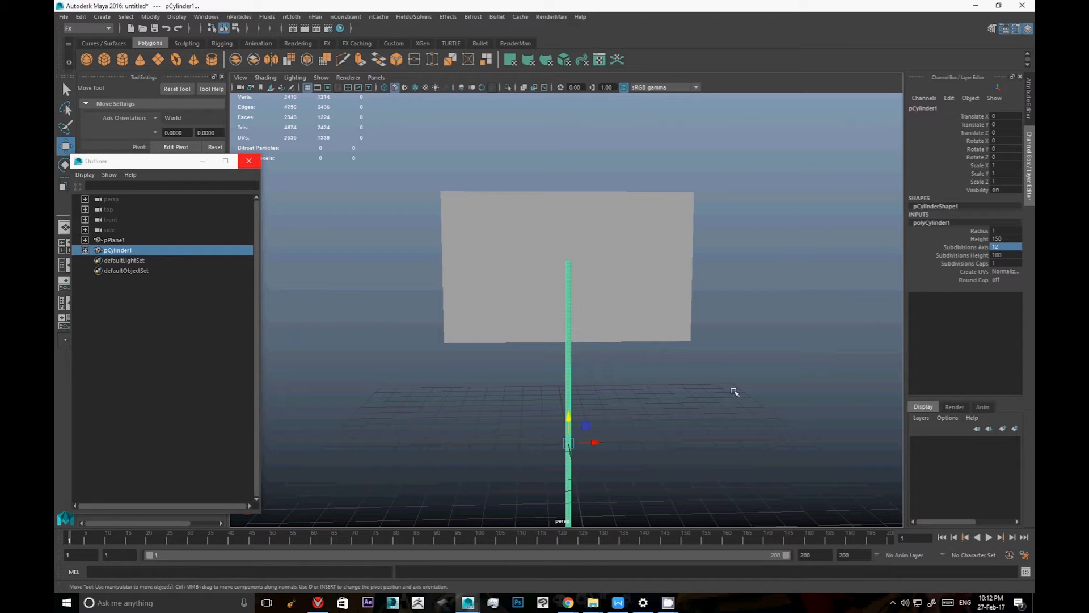
# Move the cylinder against the plane's left edge, at about X -49.9 and Y 74.4.
pyautogui.moveTo(587, 435); pyautogui.dragTo(467, 269)
pyautogui.keyDown('alt'); pyautogui.moveTo(471, 404); pyautogui.dragTo(469, 389); pyautogui.keyUp('alt')
pyautogui.moveTo(442, 254); pyautogui.dragTo(442, 248)
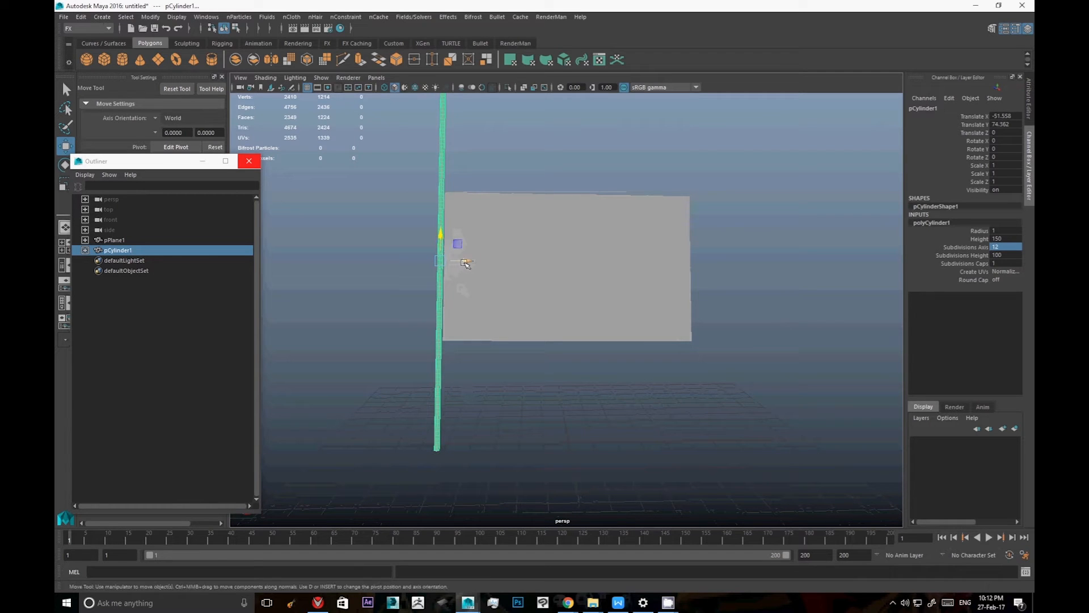
pyautogui.click(439, 265)
pyautogui.click(440, 267)
pyautogui.moveTo(455, 263); pyautogui.dragTo(461, 263)
# Raise the plane to about Y 119.1 so its upper edge lines up with the cylinder's top.
pyautogui.keyDown('alt'); pyautogui.moveTo(506, 312); pyautogui.dragTo(556, 342); pyautogui.keyUp('alt')
pyautogui.click(550, 280)
pyautogui.moveTo(550, 280); pyautogui.dragTo(548, 207)
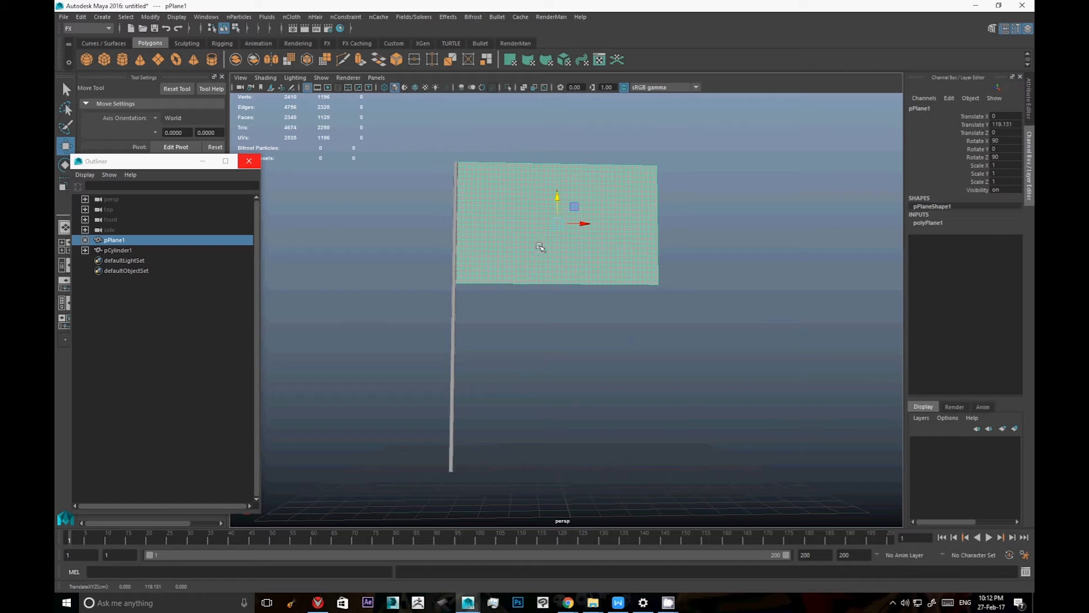
# Rename the plane to flag and the cylinder to flagpole.
pyautogui.doubleClick(115, 243)
pyautogui.write('flag')
pyautogui.press('Return')
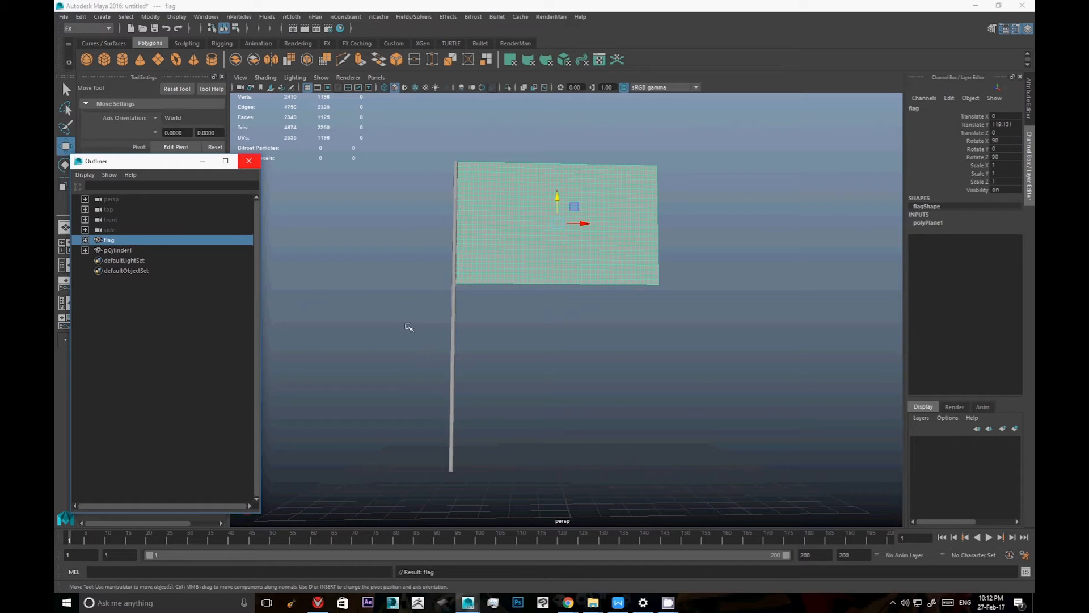
pyautogui.click(451, 360)
pyautogui.click(121, 253)
pyautogui.doubleClick(120, 253)
pyautogui.write('flagpole')
pyautogui.press('Return')
# Convert the flag mesh into an nCloth object.
pyautogui.middleClick(609, 341)
pyautogui.keyDown('alt'); pyautogui.moveTo(609, 341); pyautogui.dragTo(641, 379); pyautogui.keyUp('alt')
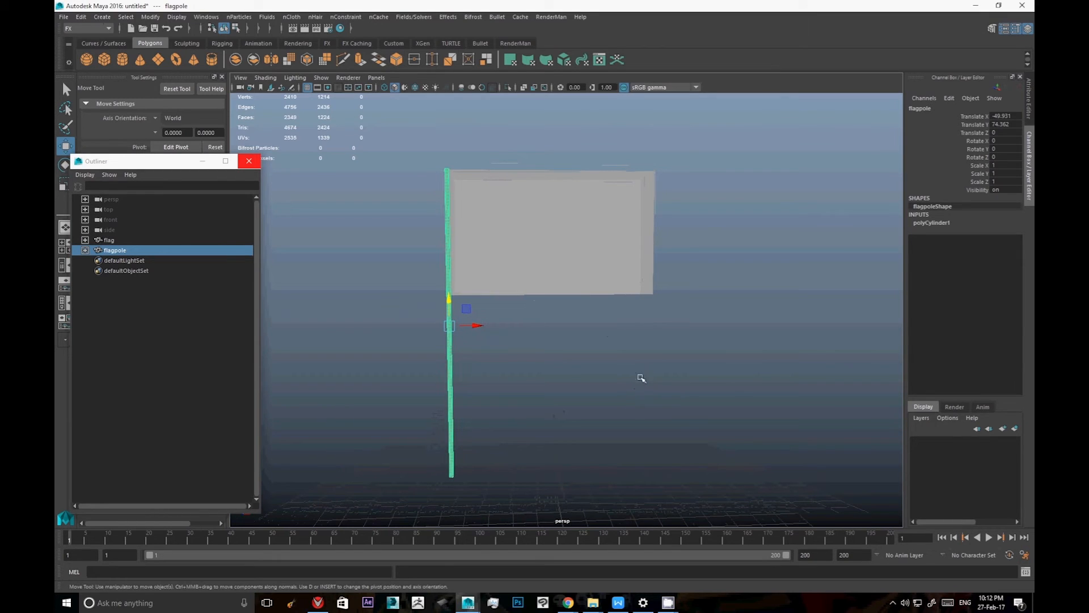
pyautogui.click(545, 243)
pyautogui.click(293, 17)
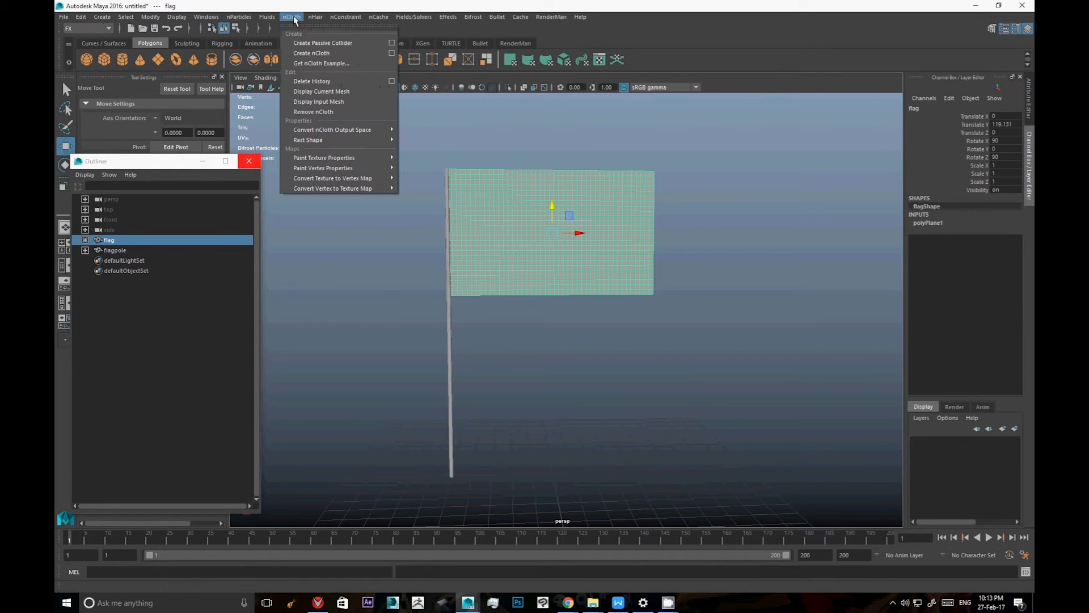
pyautogui.click(316, 53)
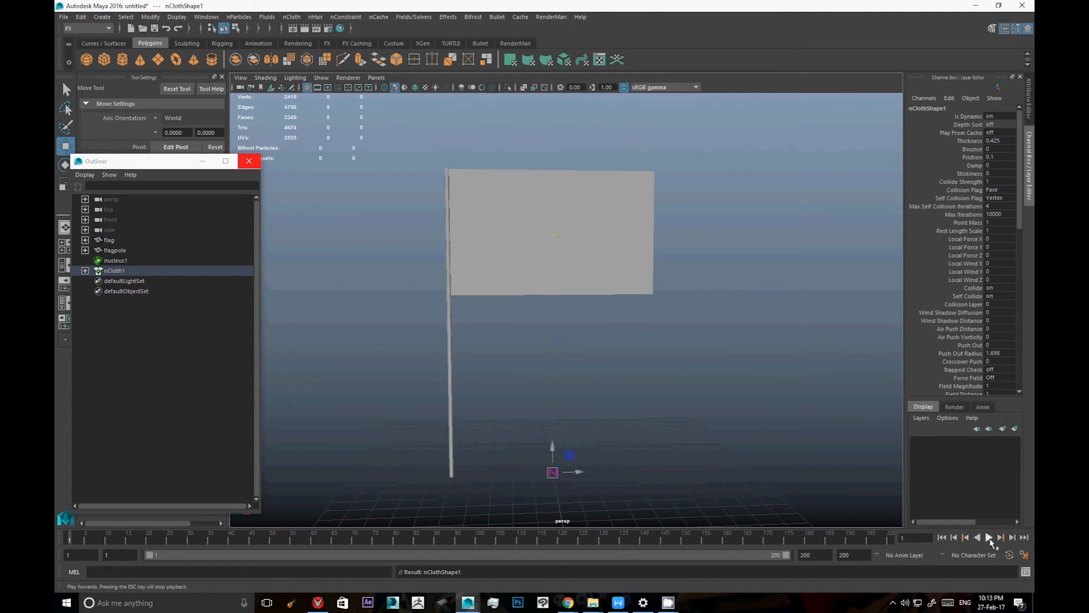
# Play the nCloth simulation briefly and return to the first frame.
pyautogui.click(989, 538)
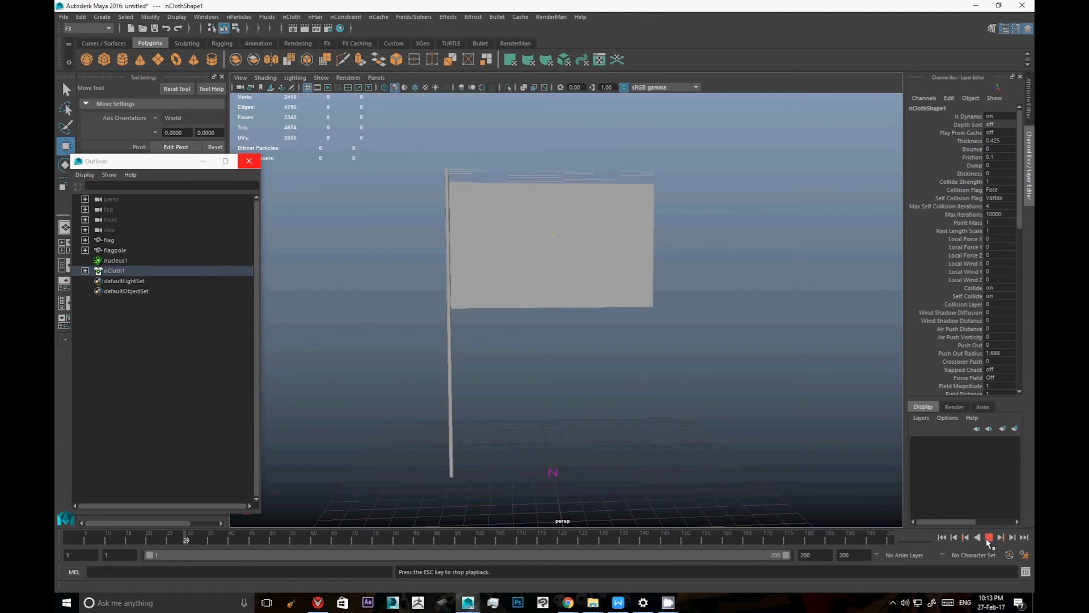
pyautogui.click(988, 538)
pyautogui.click(941, 538)
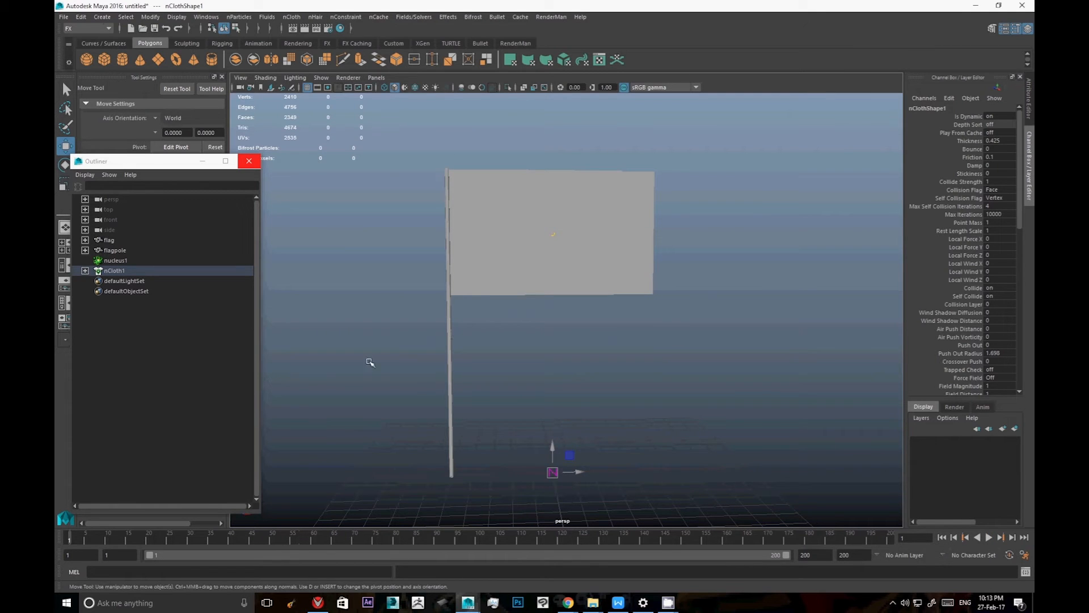
# Set the Space Scale of the nucleus1 solver to 0.01.
pyautogui.click(113, 261)
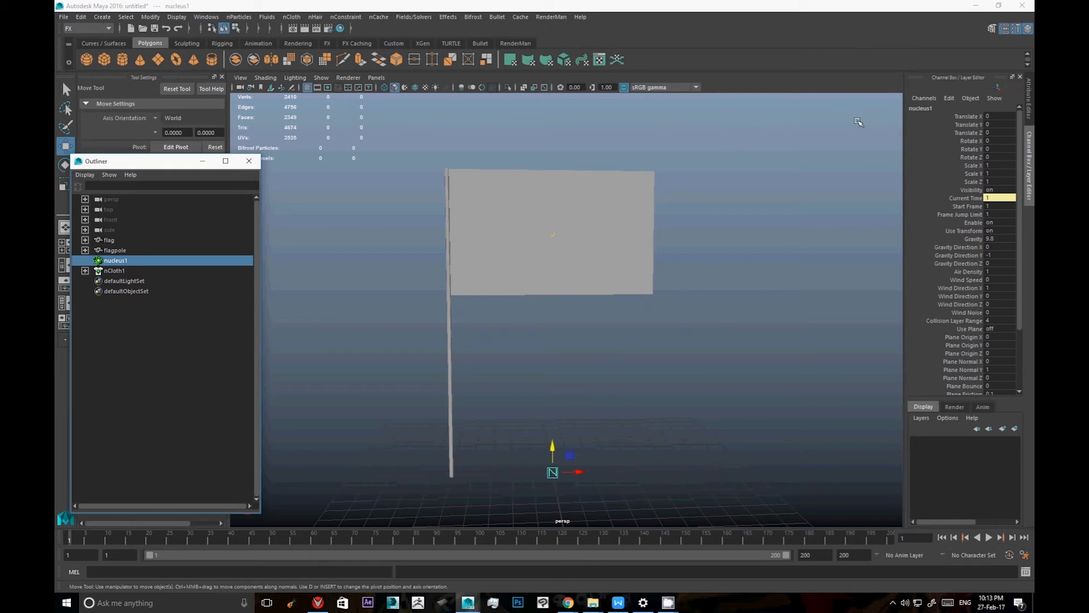
pyautogui.click(1031, 116)
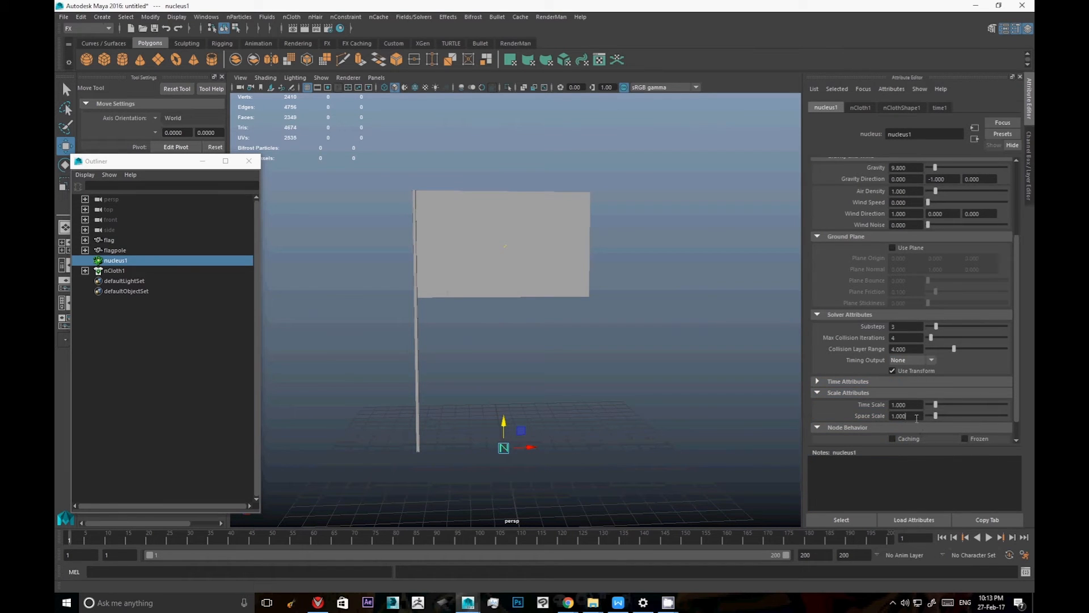
pyautogui.moveTo(917, 416); pyautogui.dragTo(853, 410)
pyautogui.write('0.01')
pyautogui.press('Return')
pyautogui.moveTo(606, 338)
pyautogui.keyDown('alt'); pyautogui.mouseDown()
pyautogui.moveTo(625, 338)
pyautogui.moveTo(605, 350)
pyautogui.moveTo(607, 335)
pyautogui.mouseUp(); pyautogui.keyUp('alt')
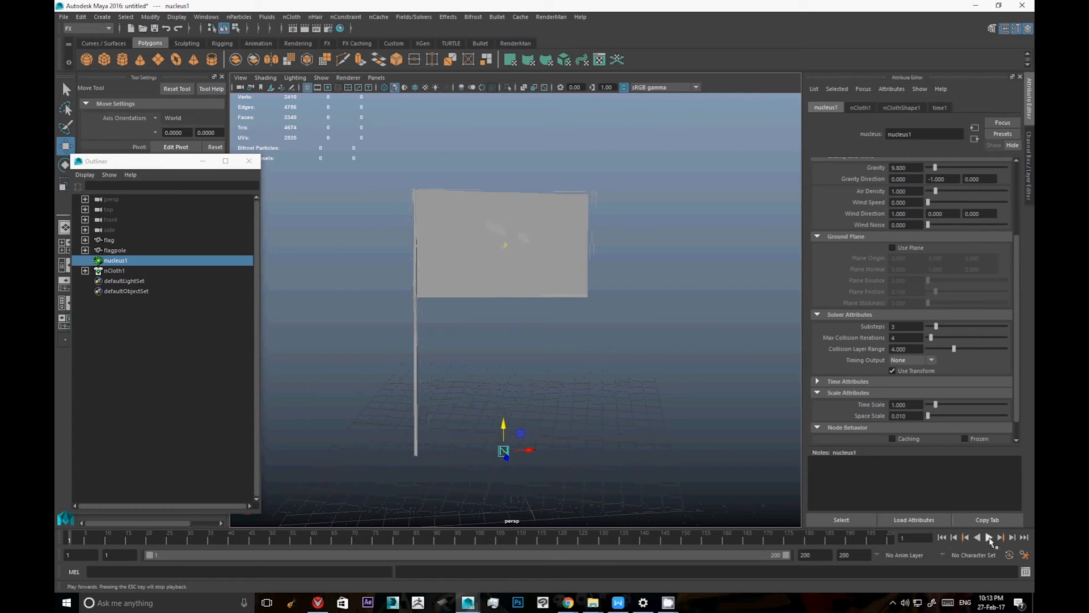
# Play the simulation with the new space scale and rewind to the start.
pyautogui.click(991, 538)
pyautogui.click(991, 538)
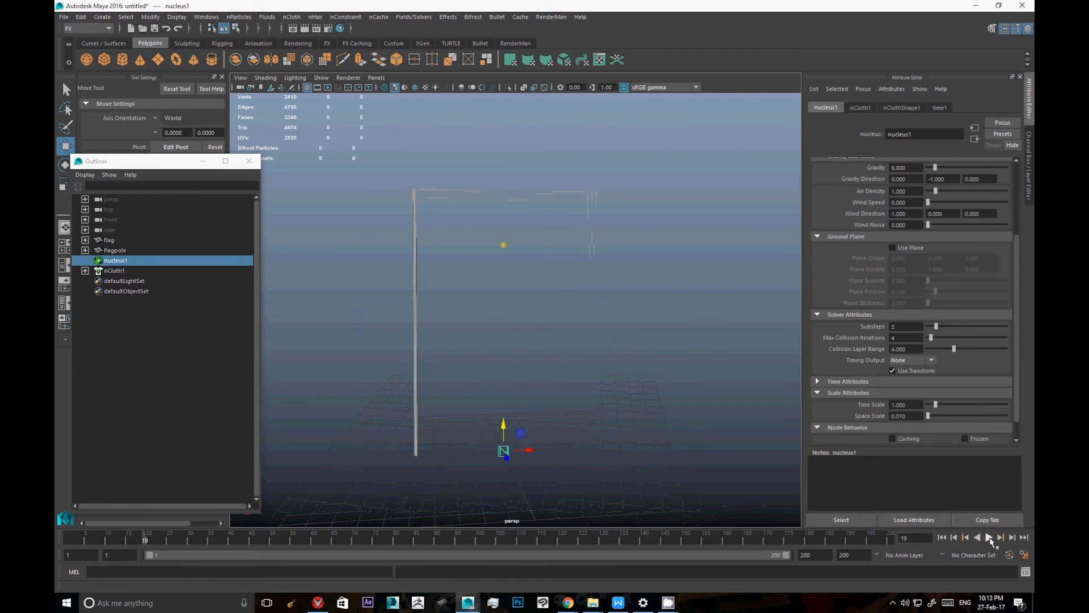
pyautogui.click(943, 537)
# Enable the nucleus ground plane with Use Plane, test the simulation and rewind it.
pyautogui.scroll(2, 866, 285)
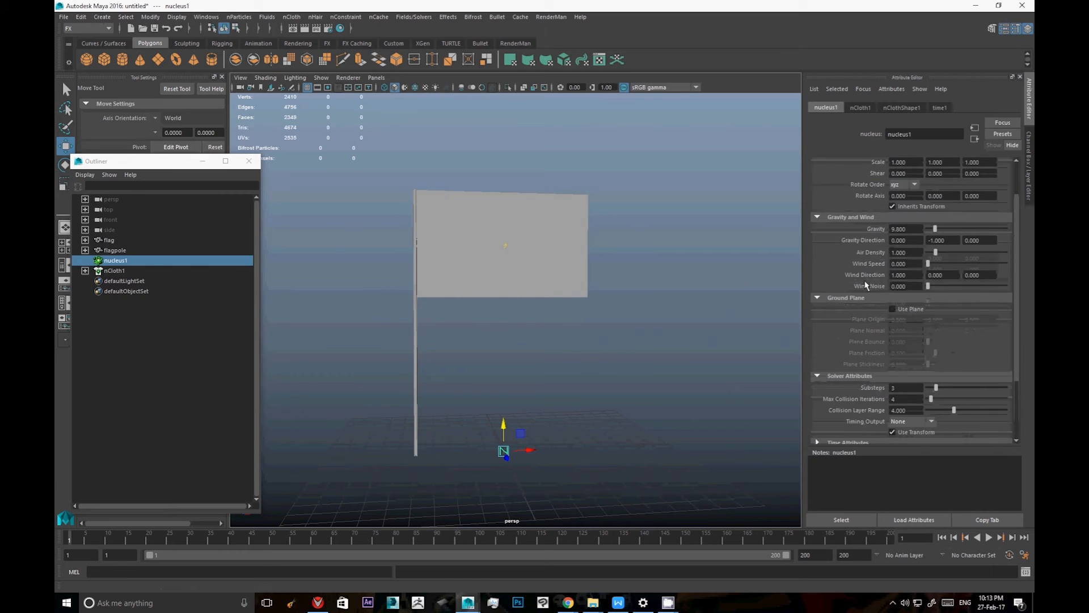
pyautogui.click(893, 309)
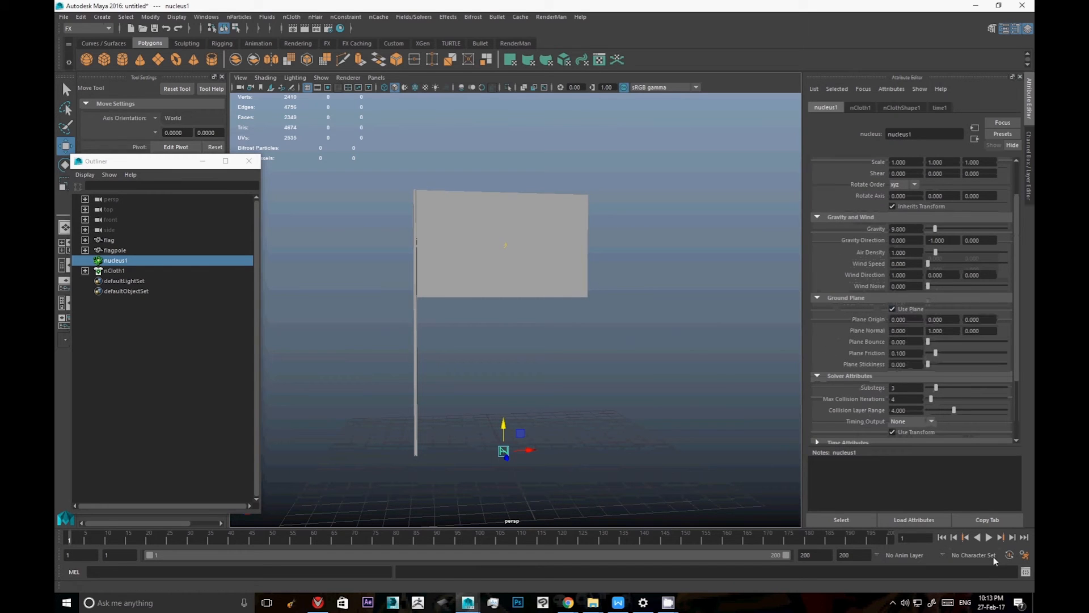
pyautogui.click(989, 537)
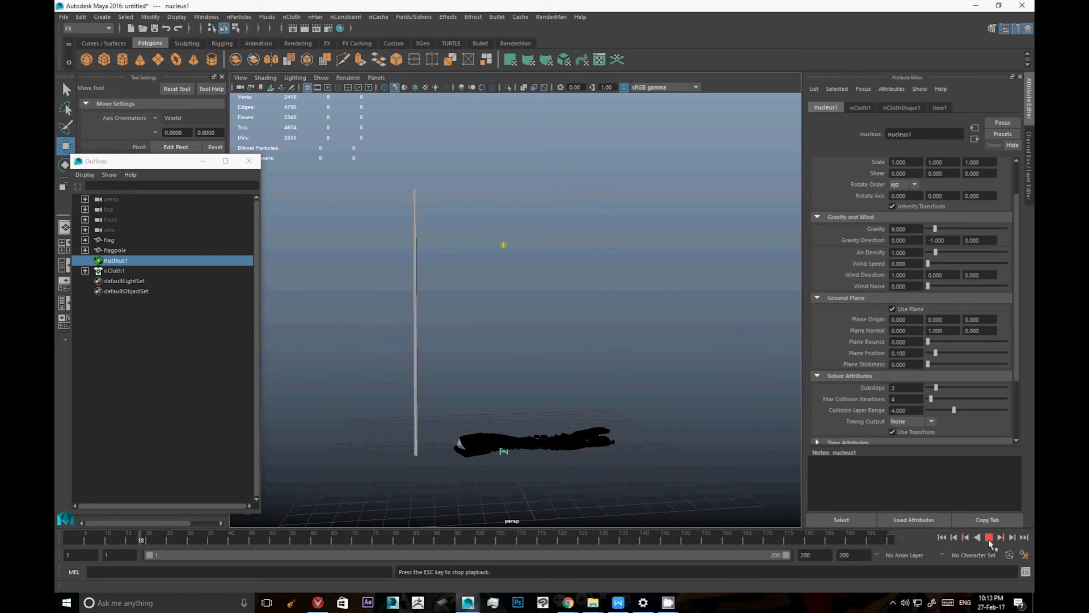
pyautogui.click(989, 538)
pyautogui.click(941, 539)
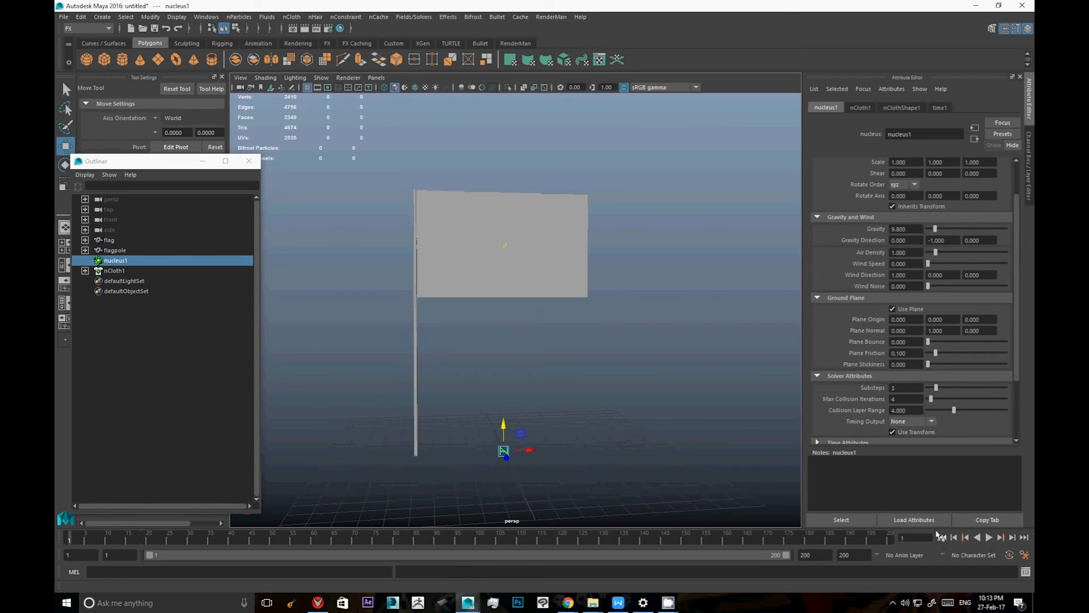
# Set the nucleus solver's Substeps to 30 and Max Collision Iterations to 15.
pyautogui.scroll(-3, 869, 380)
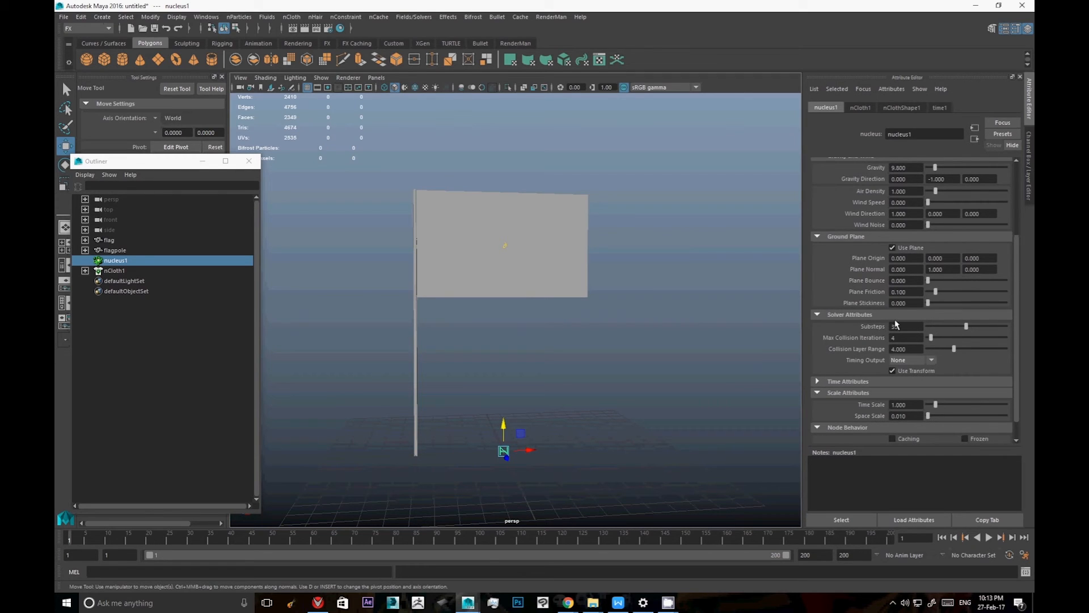
pyautogui.write('15')
pyautogui.press('Return')
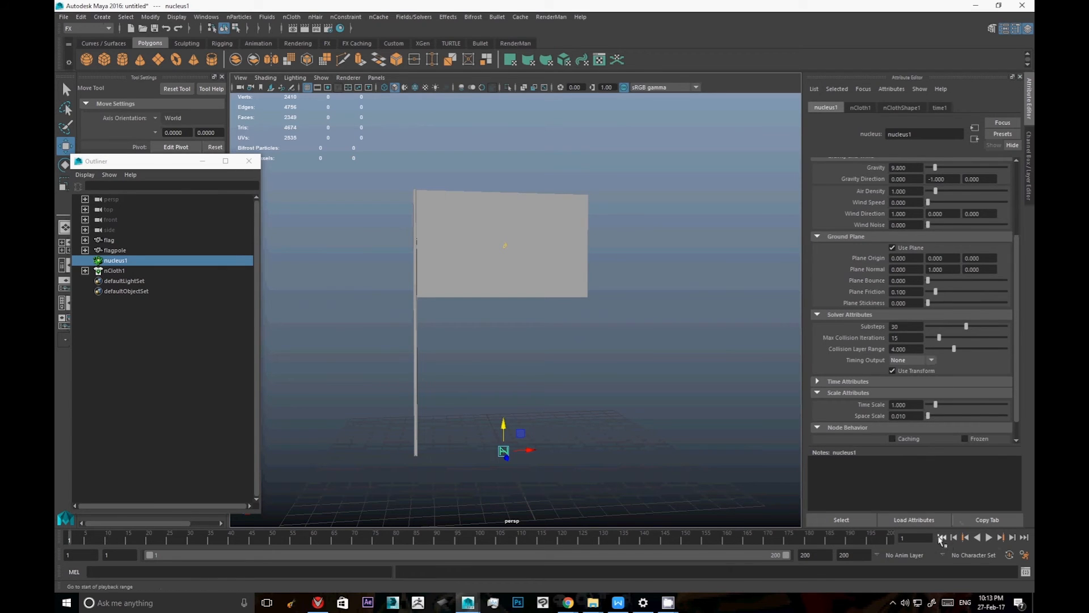
# Test the simulation with the new solver attributes and return to frame 1.
pyautogui.click(988, 538)
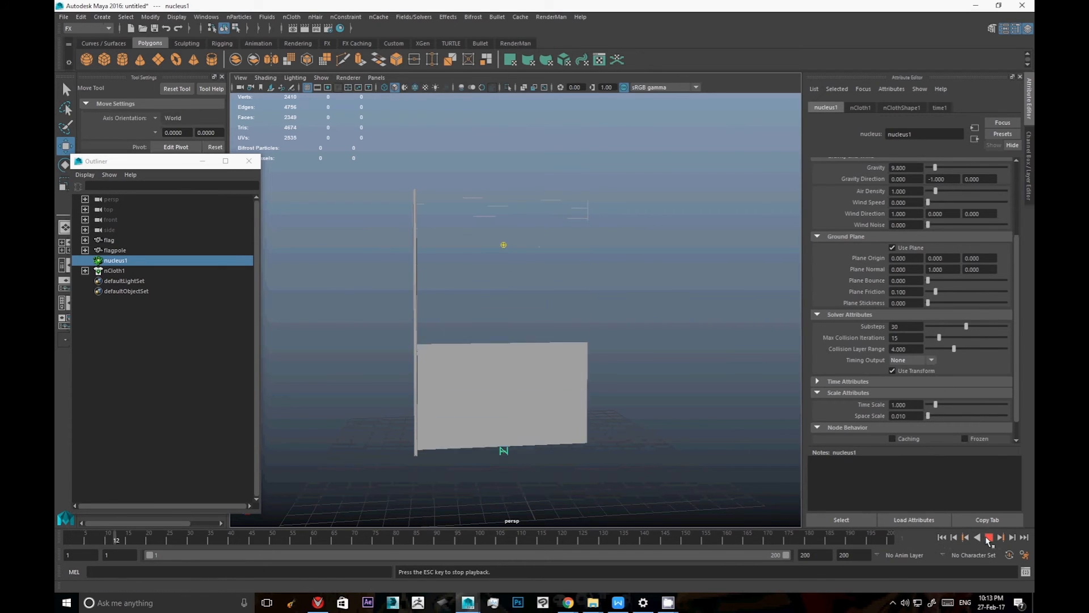
pyautogui.click(988, 537)
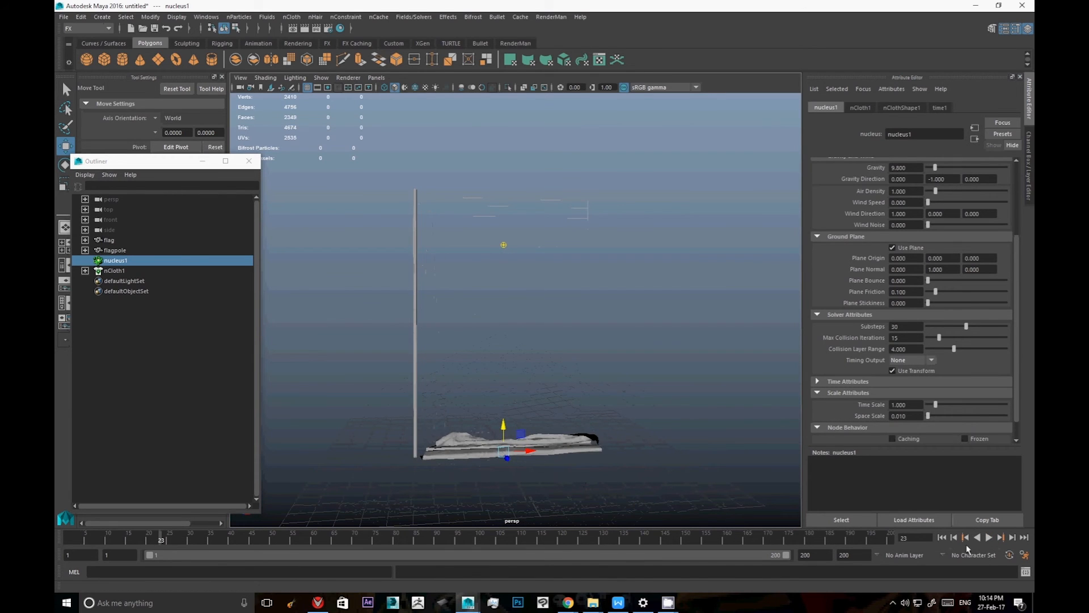
pyautogui.click(943, 537)
# Switch the flag to vertex selection and select the column of vertices along its flagpole edge.
pyautogui.scroll(4, 532, 206)
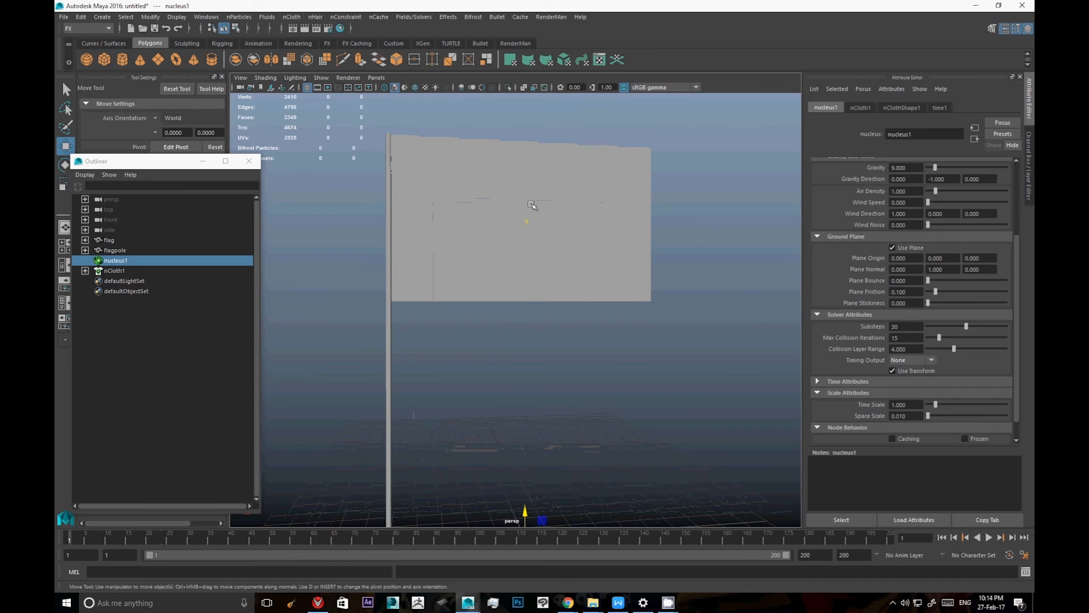
pyautogui.keyDown('alt'); pyautogui.moveTo(532, 205); pyautogui.dragTo(578, 315, button='middle'); pyautogui.keyUp('alt')
pyautogui.scroll(3, 582, 347)
pyautogui.keyDown('alt'); pyautogui.moveTo(584, 370); pyautogui.dragTo(514, 335, button='middle'); pyautogui.keyUp('alt')
pyautogui.click(397, 298)
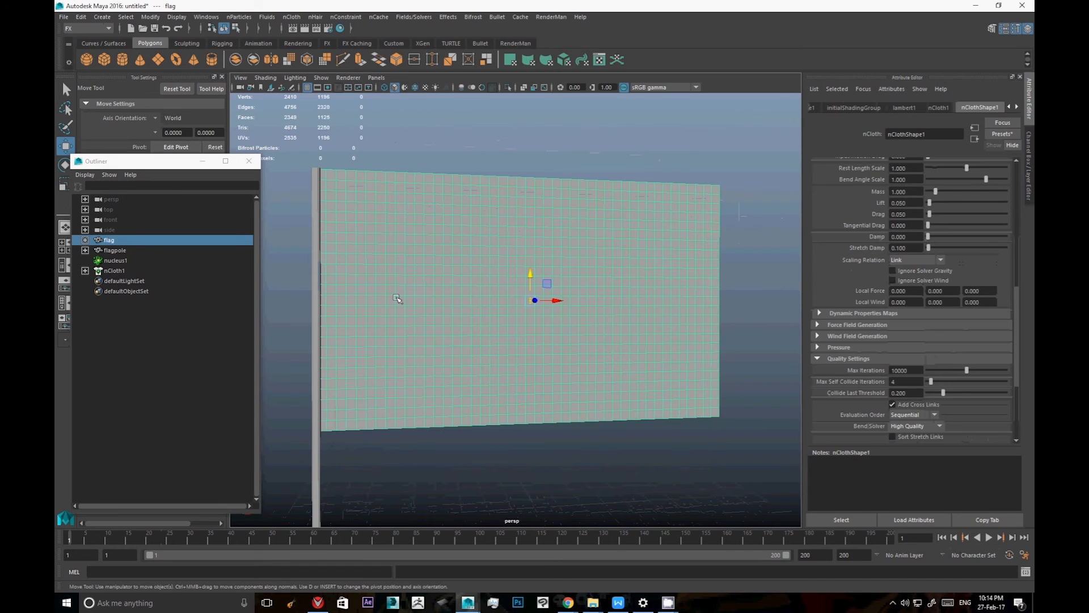
pyautogui.moveTo(363, 284); pyautogui.dragTo(315, 277, button='right')
pyautogui.keyDown('alt'); pyautogui.moveTo(468, 325); pyautogui.dragTo(622, 329, button='middle'); pyautogui.keyUp('alt')
pyautogui.keyDown('alt'); pyautogui.moveTo(620, 332); pyautogui.dragTo(606, 327); pyautogui.keyUp('alt')
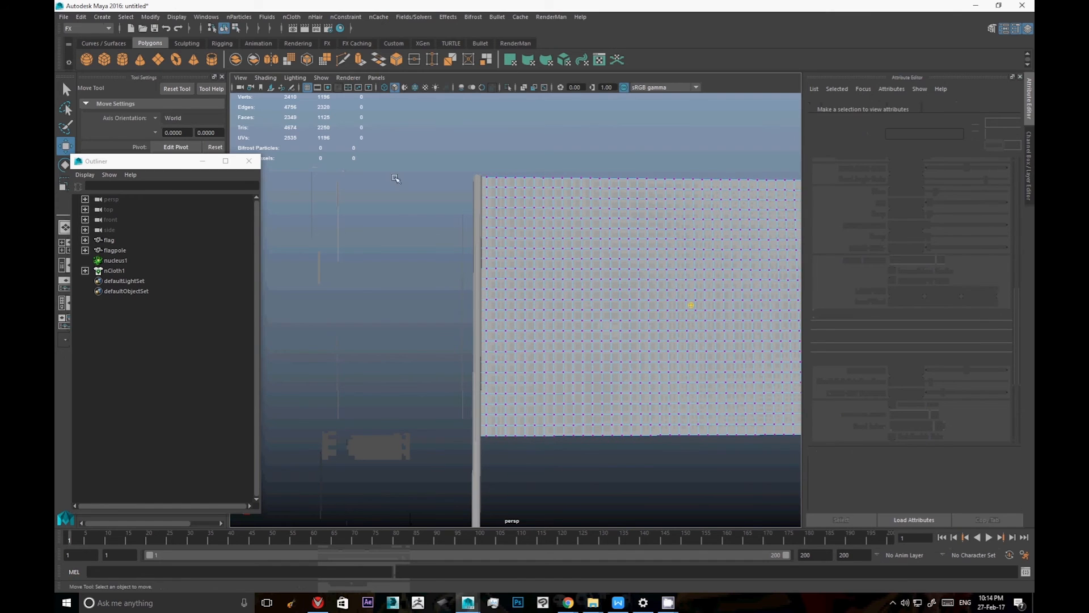
pyautogui.moveTo(385, 120); pyautogui.dragTo(484, 462)
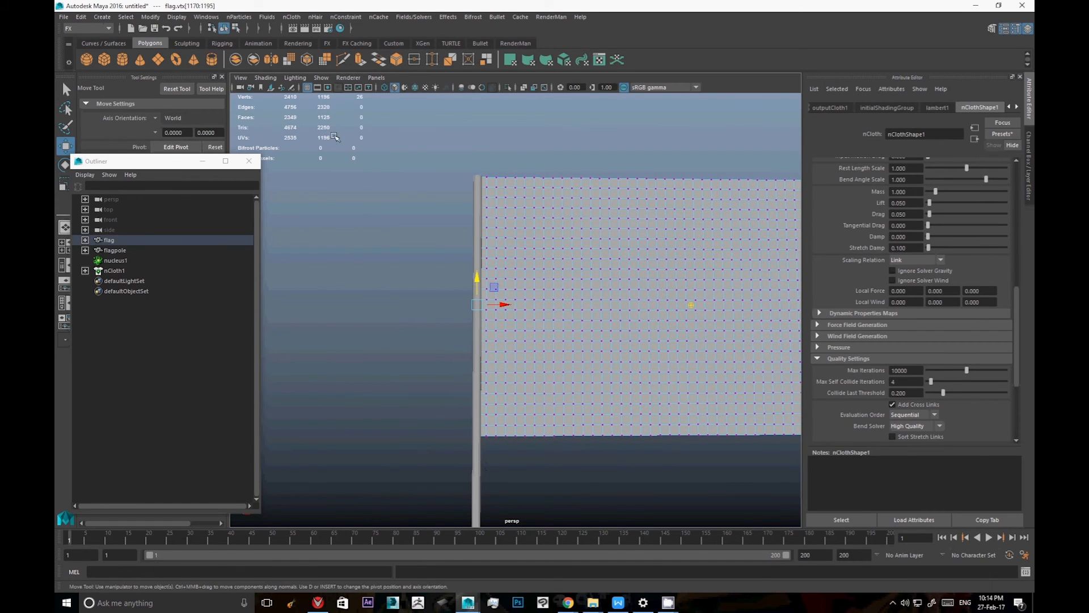
# Check the selected vertices in wireframe, restore the shaded display and undo the accidental vertex move.
pyautogui.click(384, 87)
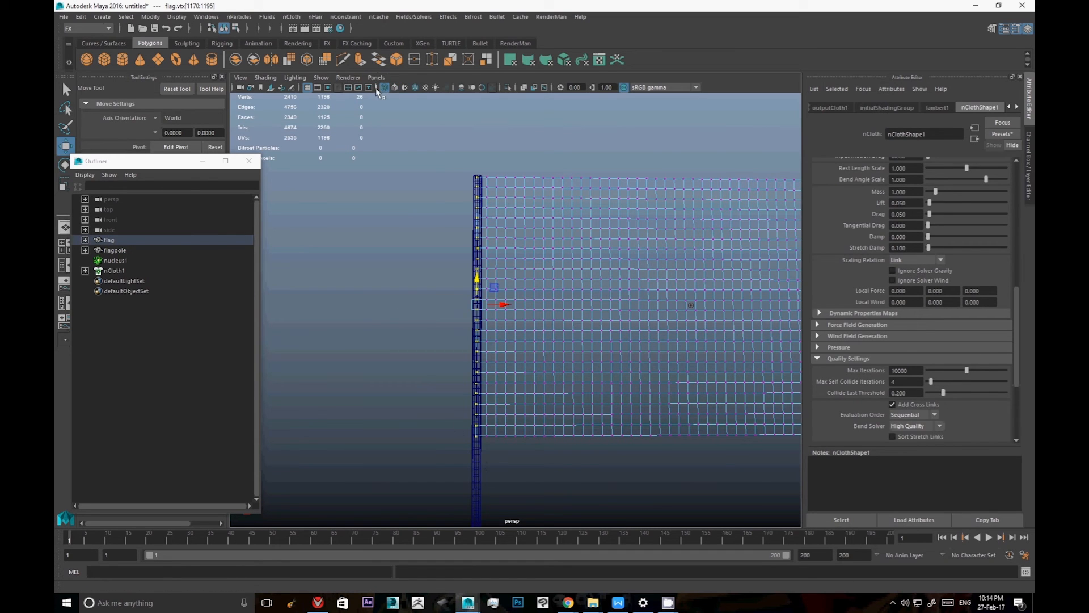
pyautogui.click(394, 88)
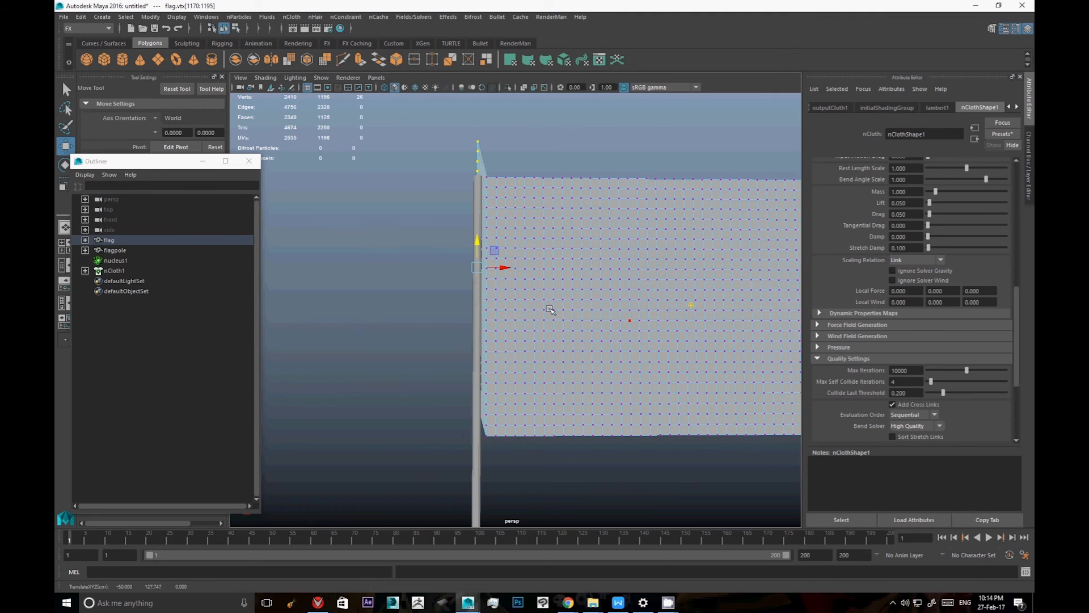
pyautogui.hotkey('ctrl', 'z')
pyautogui.keyDown('alt'); pyautogui.moveTo(592, 338); pyautogui.dragTo(557, 347); pyautogui.keyUp('alt')
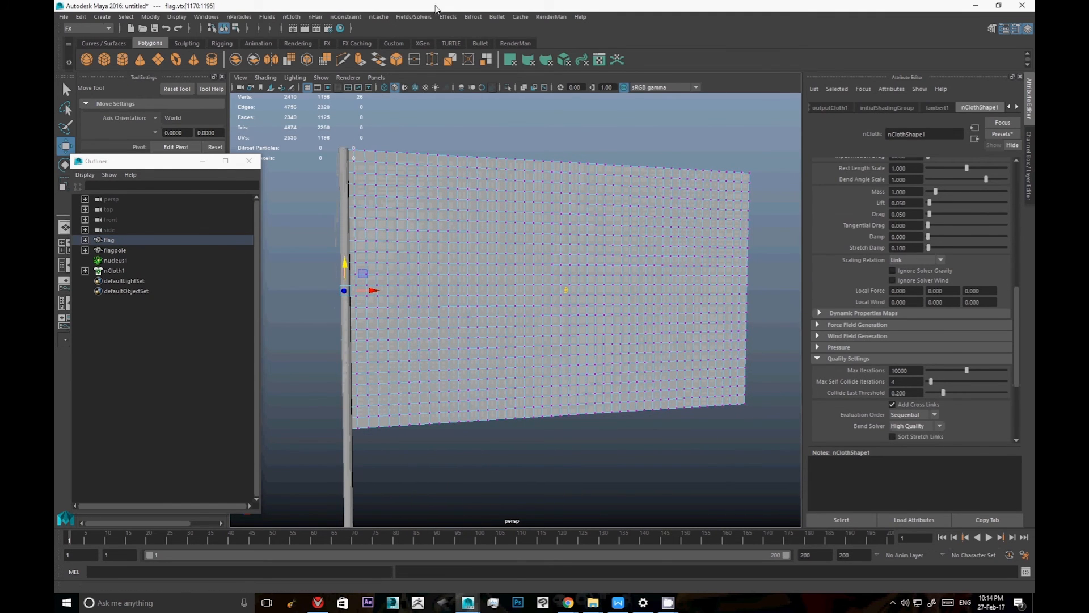
# Apply an nConstraint Transform Constraint to the selected vertices along the flag's pole edge.
pyautogui.click(414, 16)
pyautogui.moveTo(346, 16)
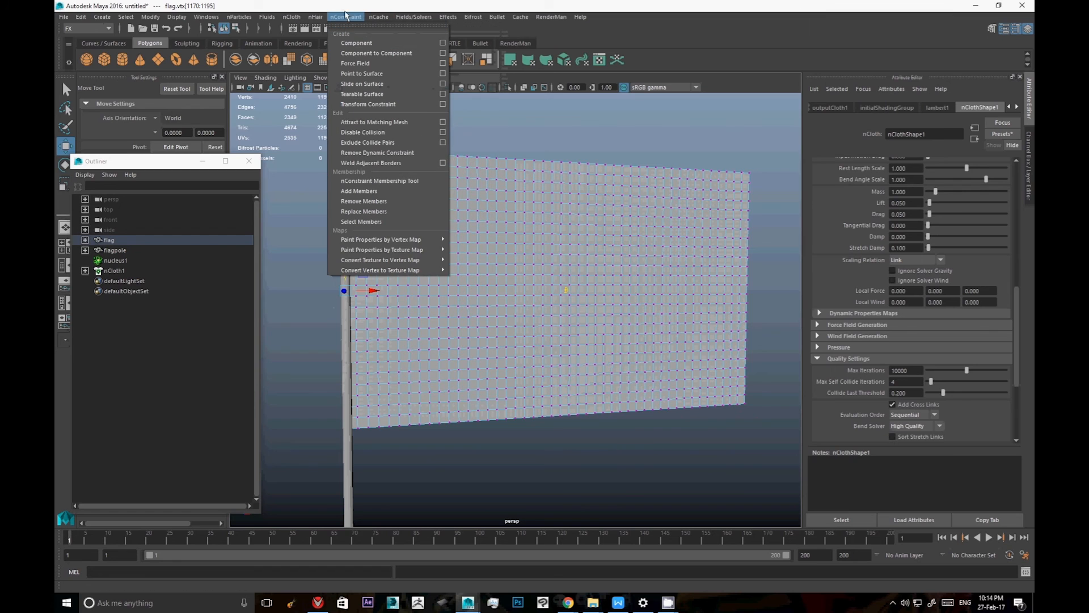
pyautogui.click(400, 105)
pyautogui.keyDown('alt'); pyautogui.moveTo(578, 477); pyautogui.dragTo(573, 397); pyautogui.keyUp('alt')
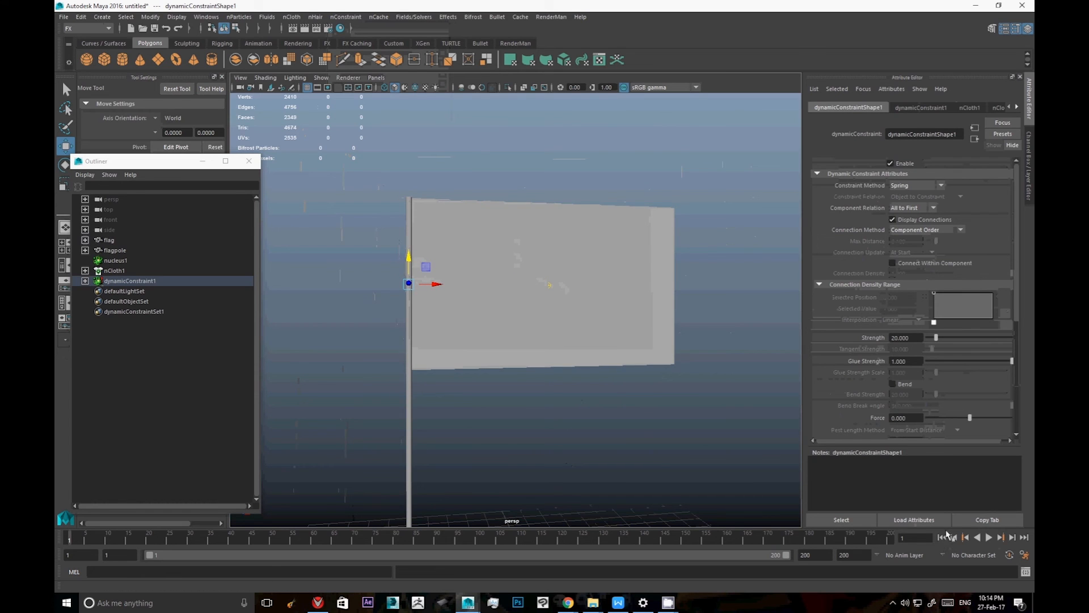
# Play the simulation to test the constrained flag, view it from another angle and rewind to frame 1.
pyautogui.click(990, 538)
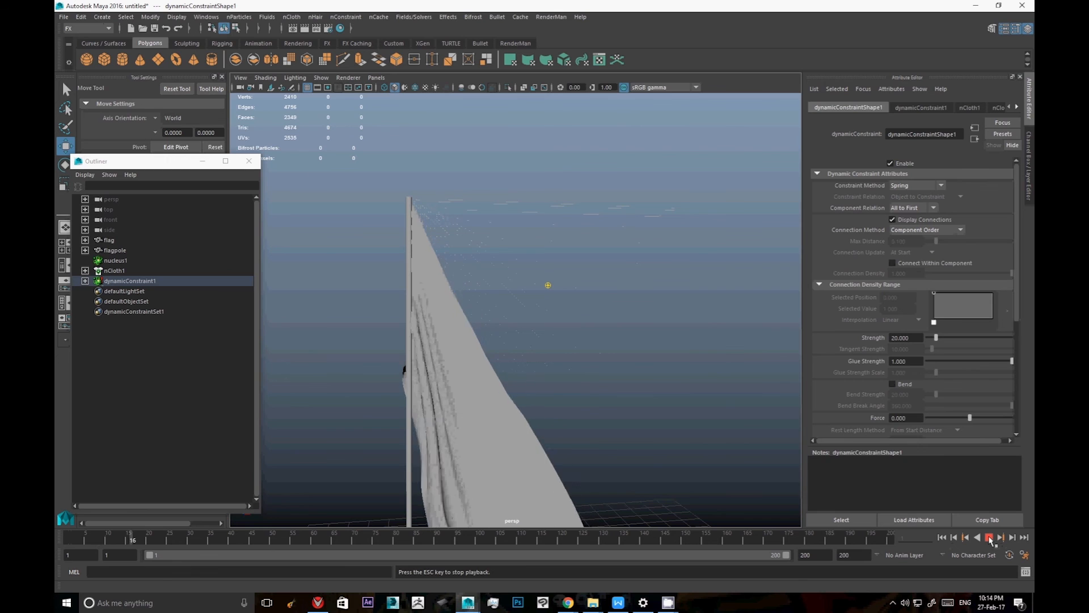
pyautogui.click(990, 538)
pyautogui.keyDown('alt'); pyautogui.moveTo(603, 487); pyautogui.dragTo(576, 488); pyautogui.keyUp('alt')
pyautogui.click(989, 538)
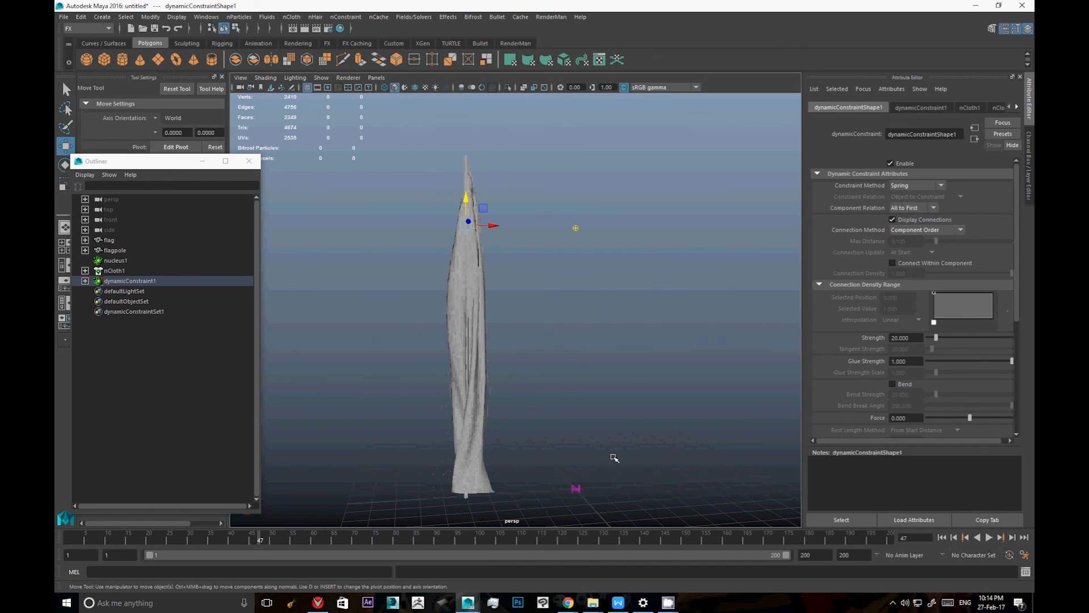
pyautogui.click(943, 537)
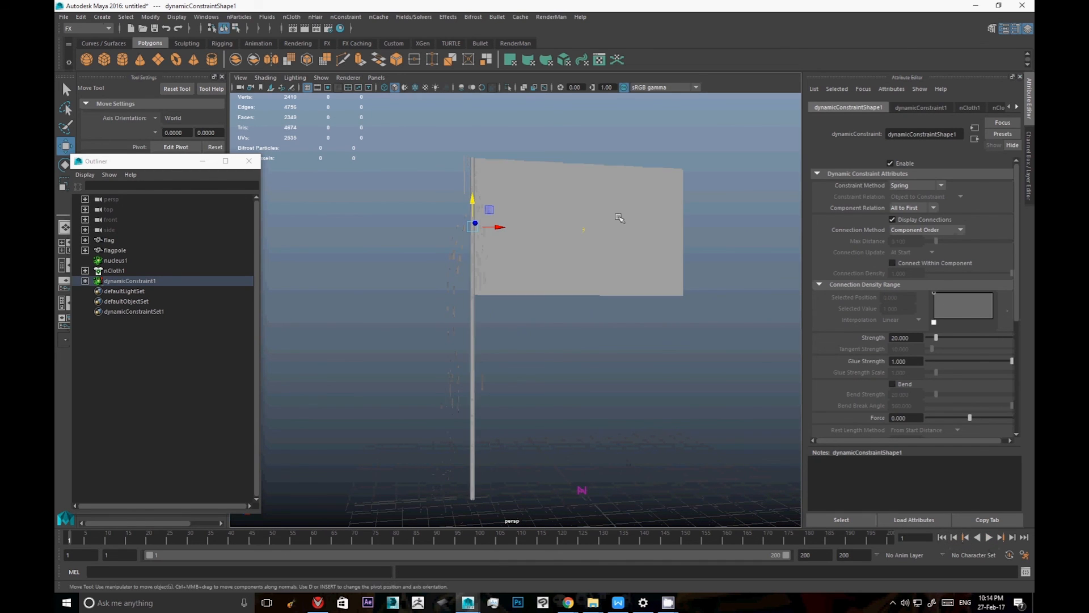
# Make the flagpole an nCloth passive collider.
pyautogui.click(465, 340)
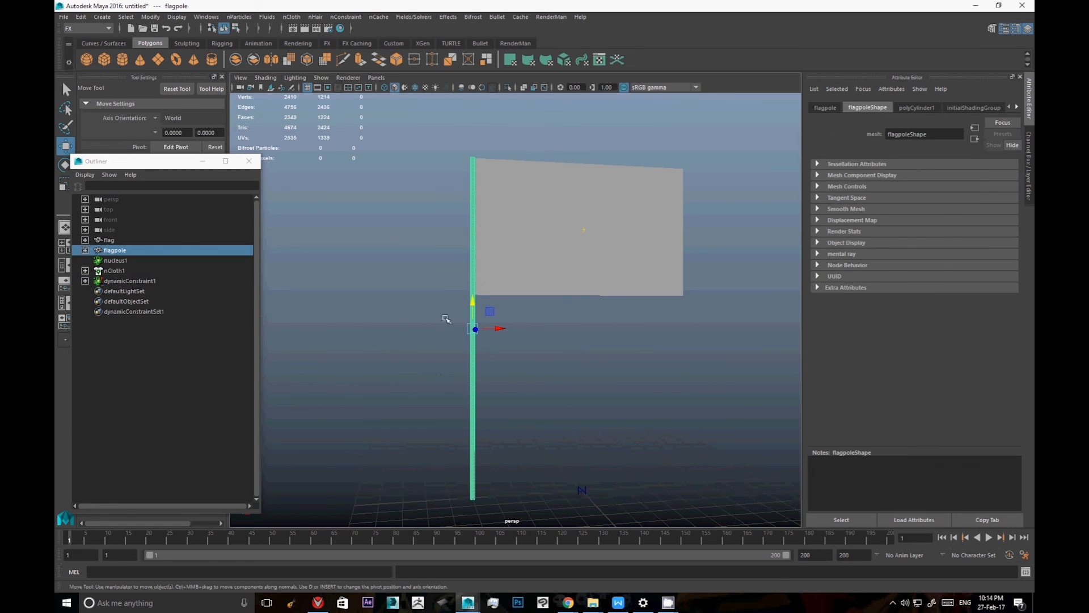
pyautogui.click(292, 17)
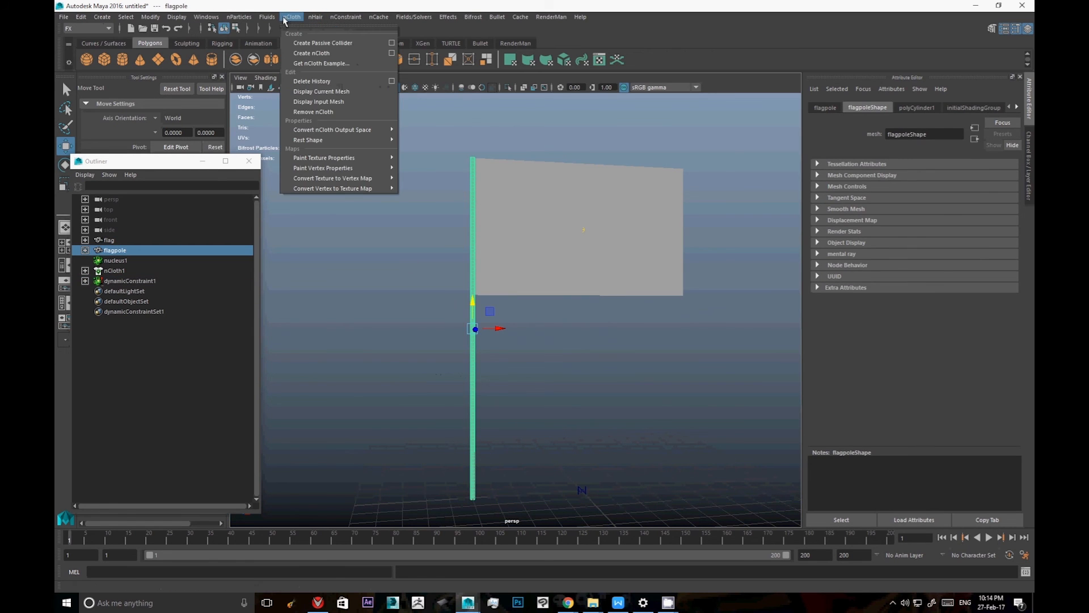
pyautogui.click(322, 43)
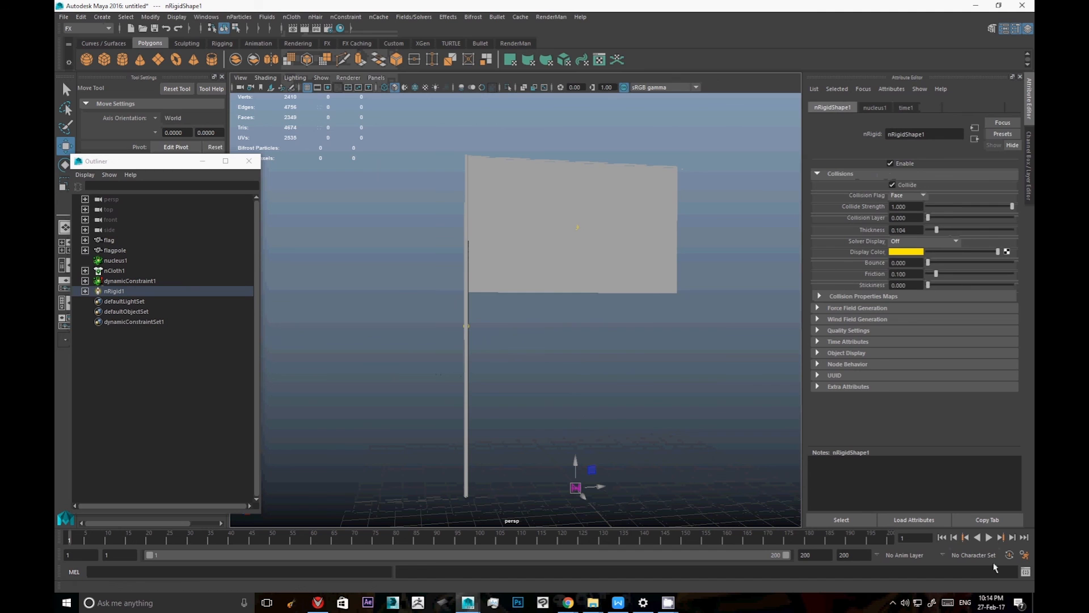
# Play the simulation to test the flag's collision with the flagpole and return to the start.
pyautogui.click(989, 538)
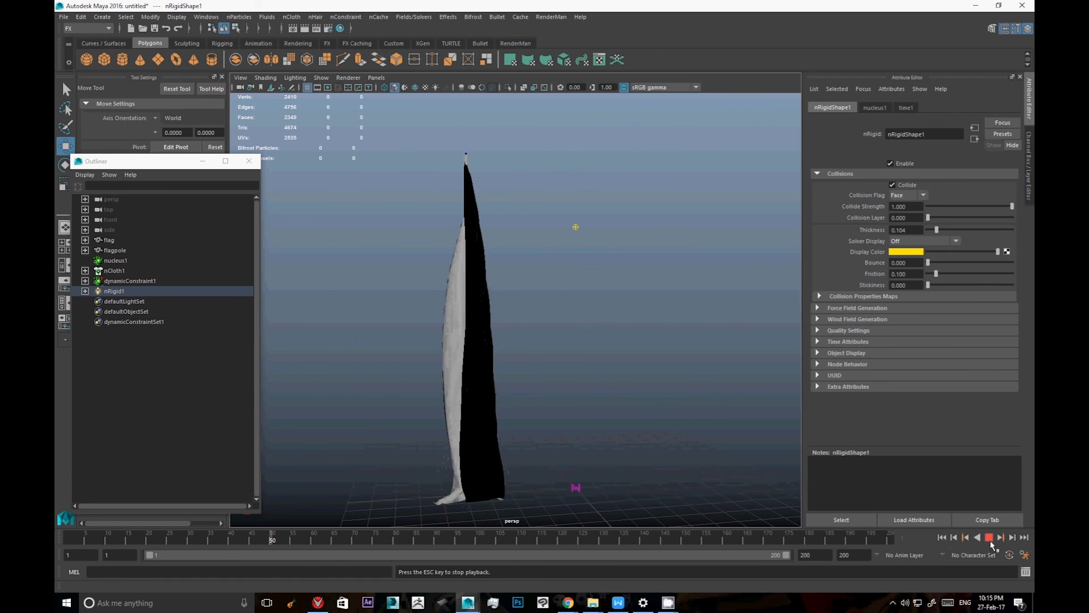
pyautogui.click(989, 538)
pyautogui.moveTo(635, 381)
pyautogui.keyDown('alt'); pyautogui.mouseDown()
pyautogui.moveTo(737, 389)
pyautogui.moveTo(654, 380)
pyautogui.mouseUp(); pyautogui.keyUp('alt')
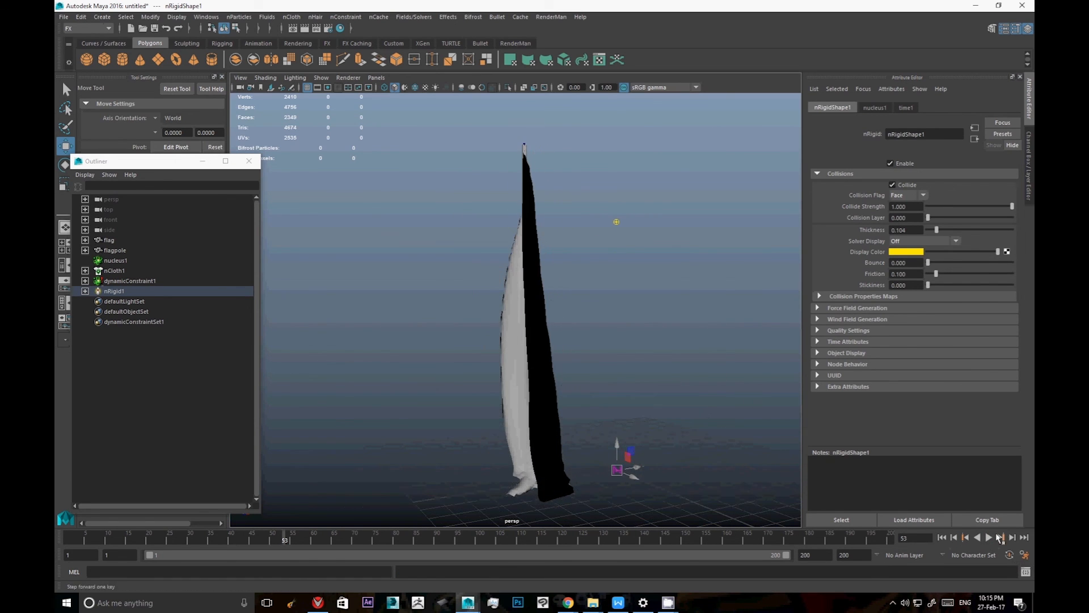
pyautogui.click(952, 538)
pyautogui.keyDown('alt'); pyautogui.moveTo(681, 374); pyautogui.dragTo(590, 401); pyautogui.keyUp('alt')
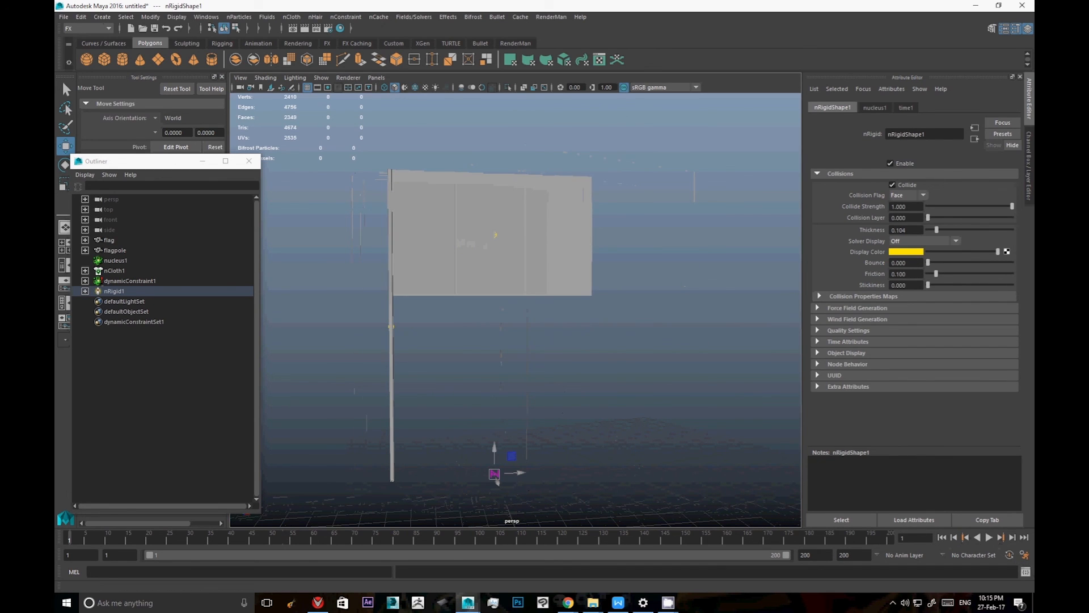